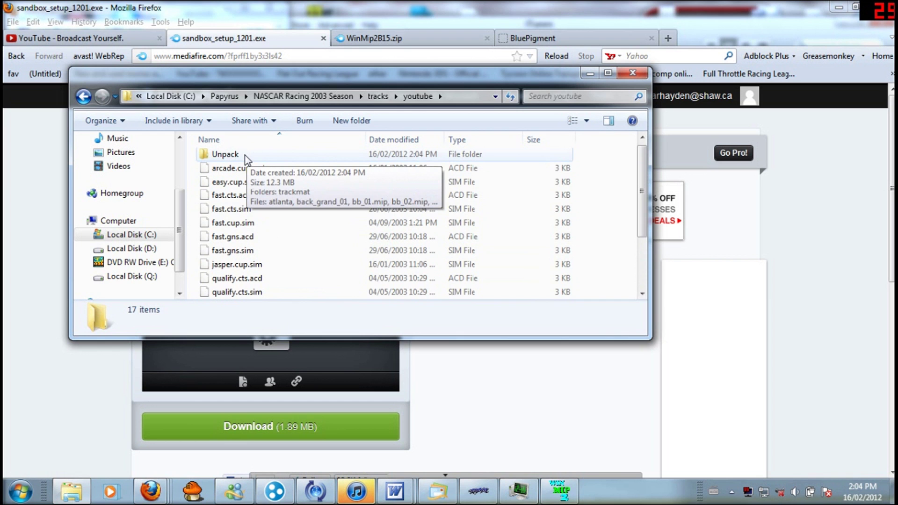
- Examine the contents of the Unpack folder and the other files in its parent youtube track folder
double_click(245, 155)
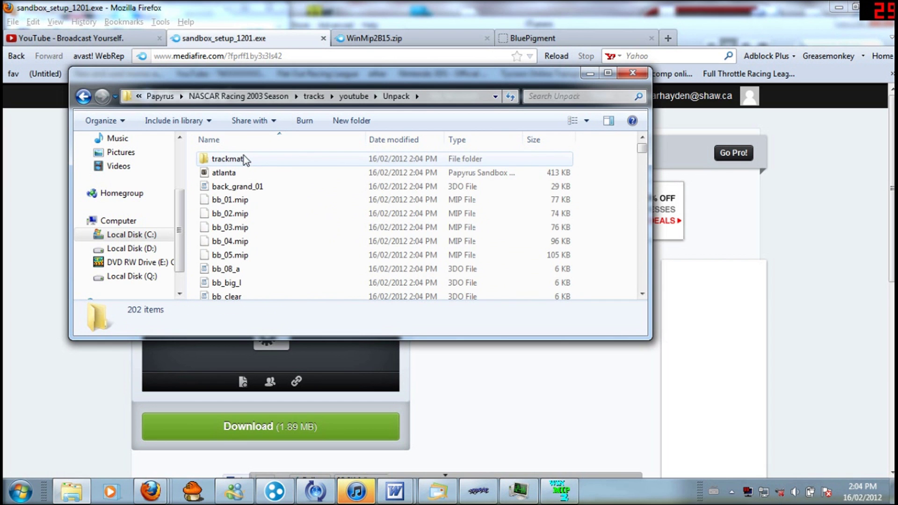
scroll(318, 179, down, 20)
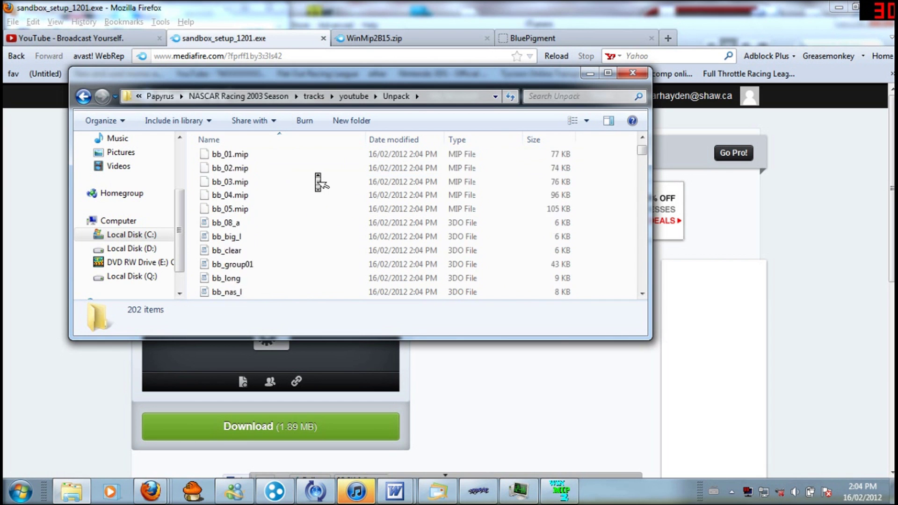
scroll(318, 181, down, 13)
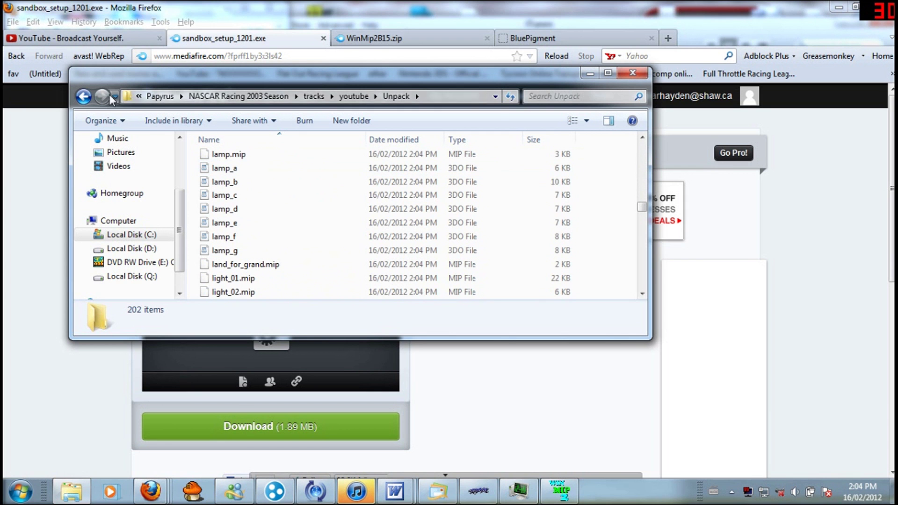
click(347, 99)
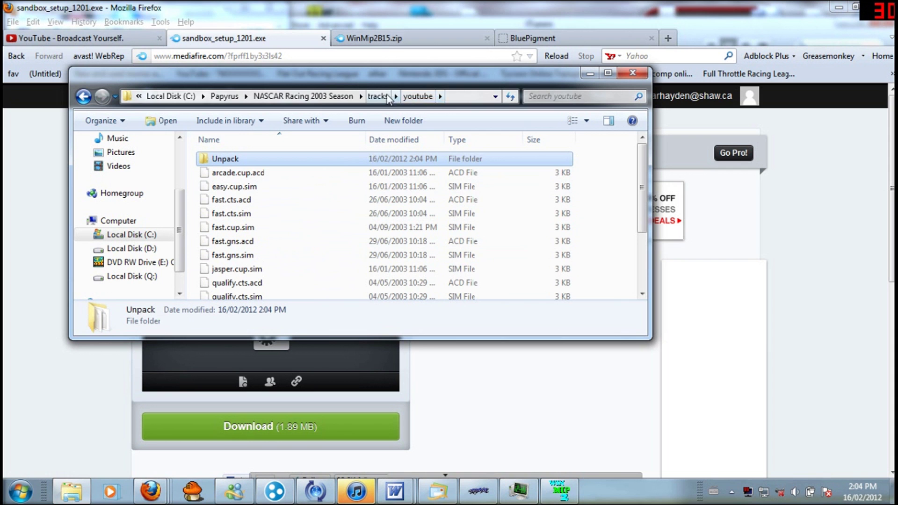
scroll(302, 197, down, 2)
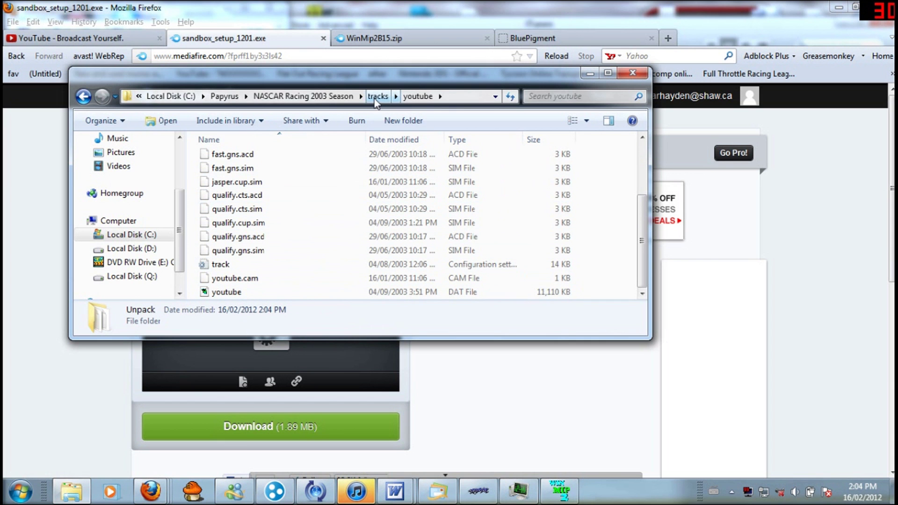
scroll(332, 236, up, 2)
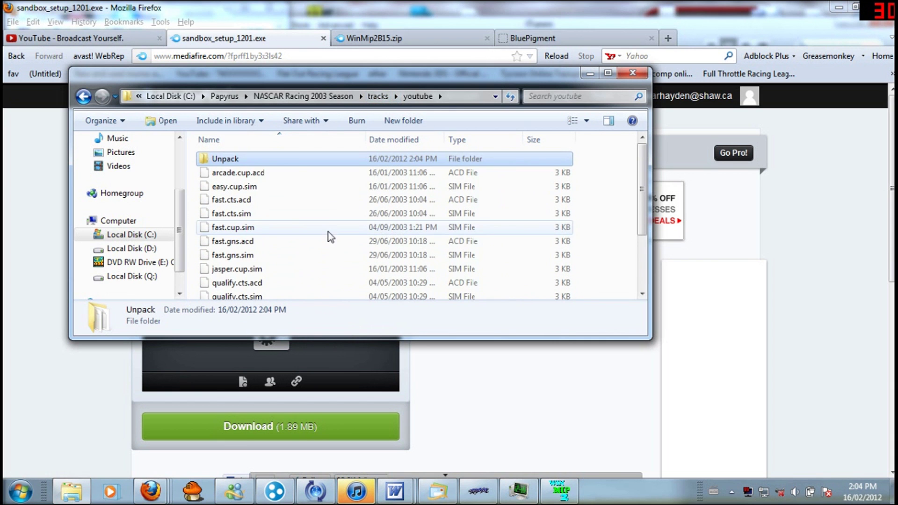
double_click(287, 159)
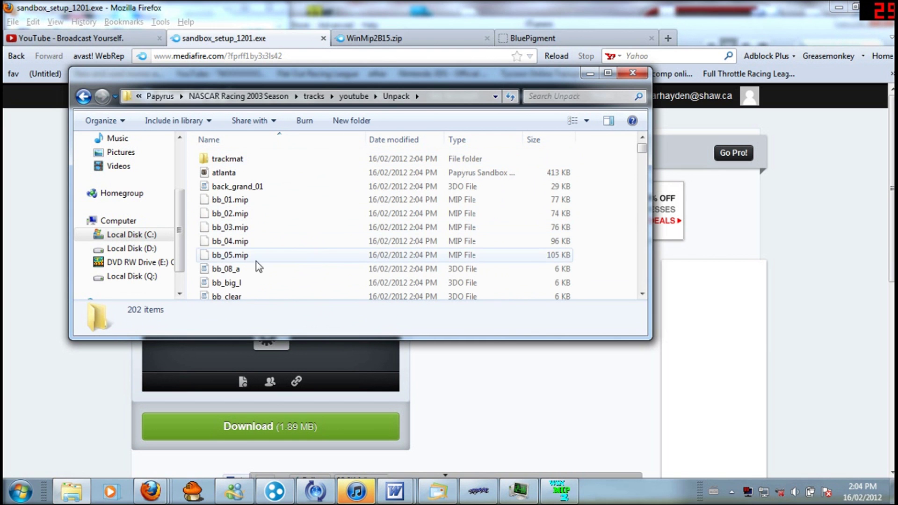
click(87, 96)
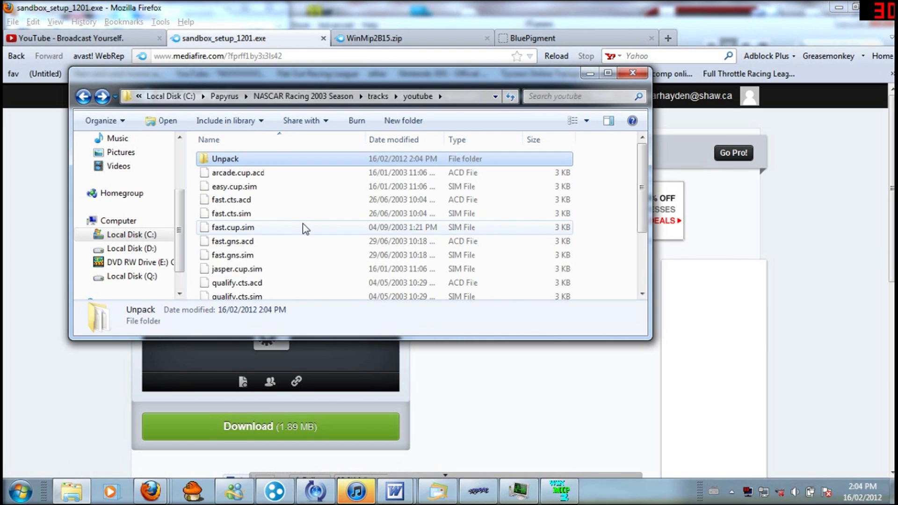
scroll(305, 228, down, 2)
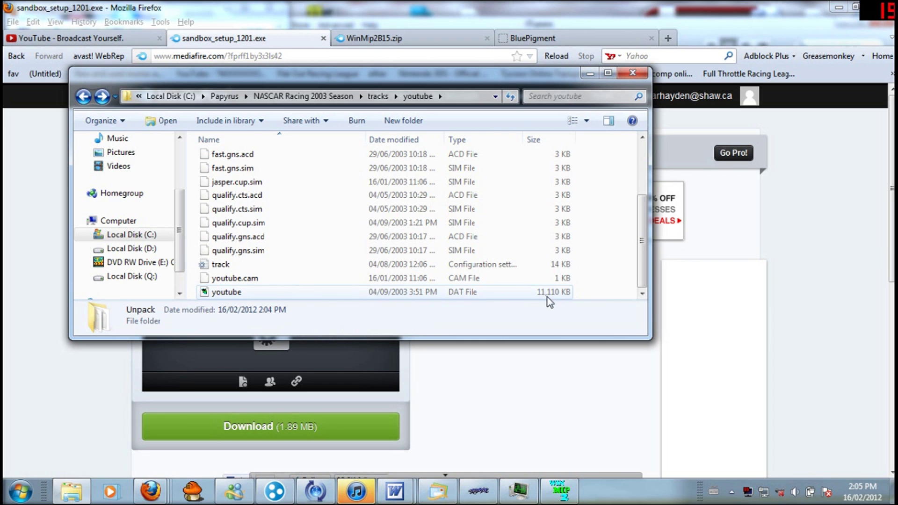
scroll(483, 276, up, 2)
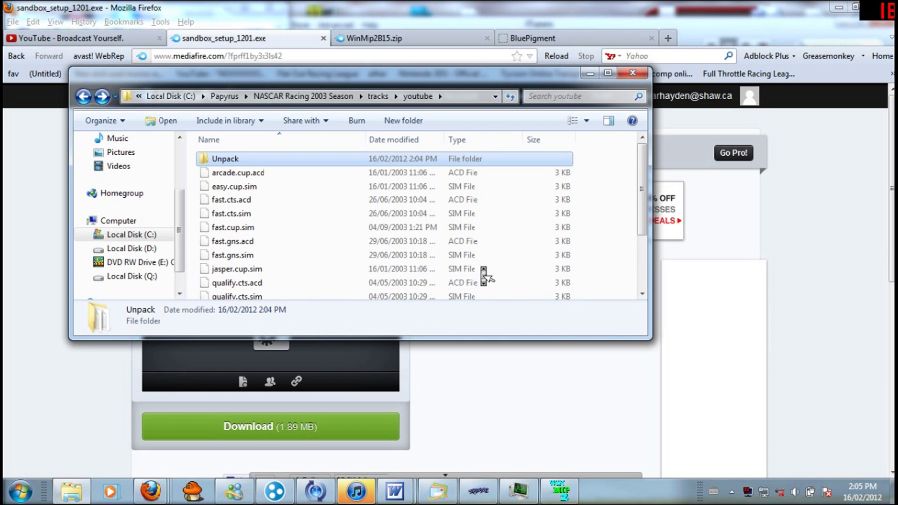
- Check the size of the Unpack folder in its properties
right_click(408, 154)
right_click(398, 158)
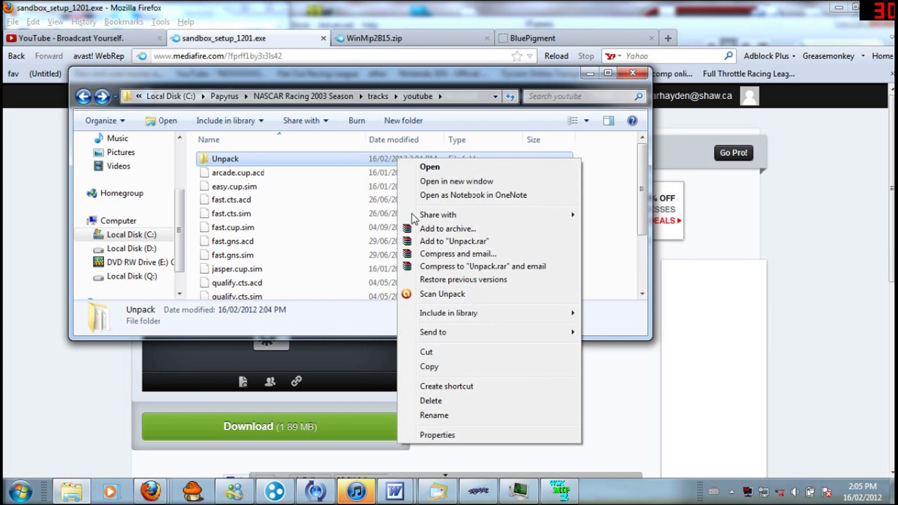
click(434, 435)
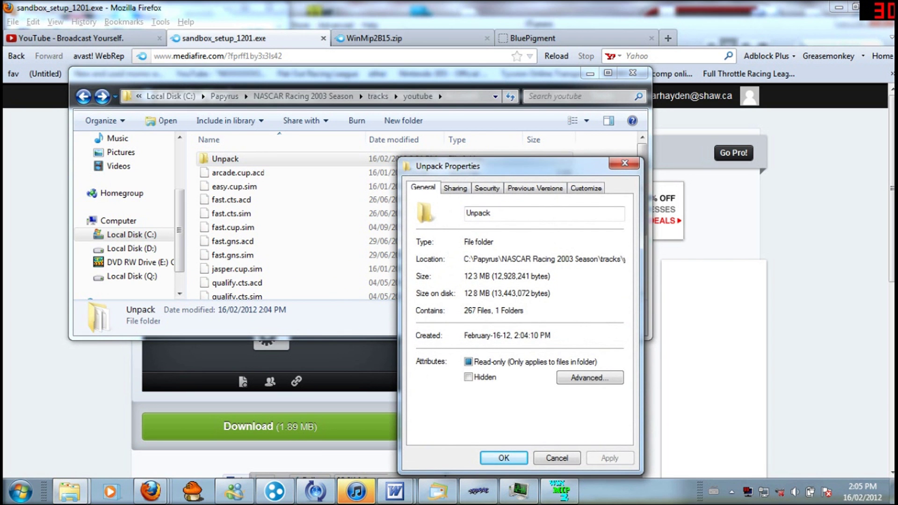
click(625, 165)
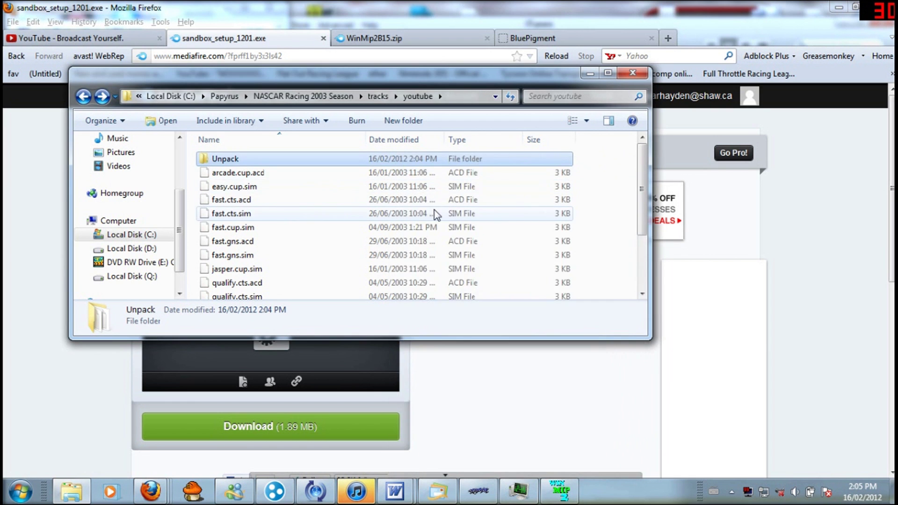
- Check the size of the youtube DAT file in its properties for comparison with the Unpack folder
scroll(434, 210, down, 2)
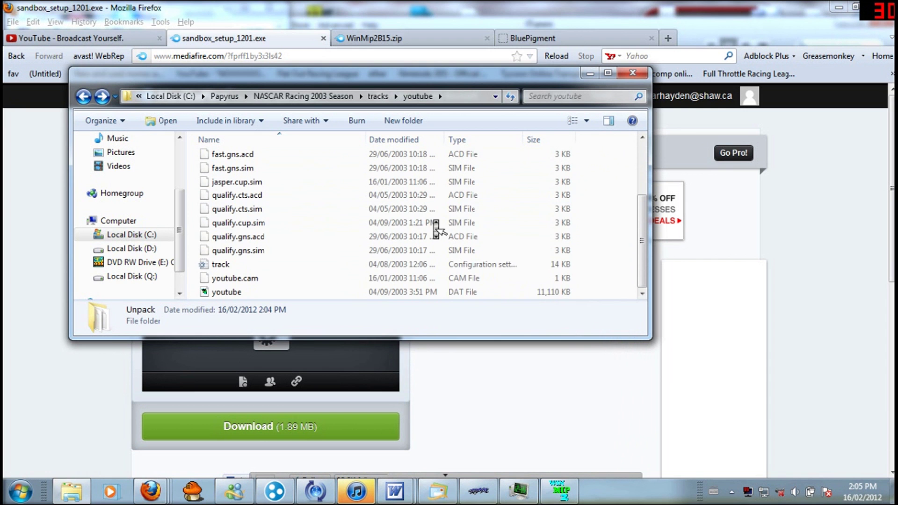
right_click(420, 292)
click(448, 279)
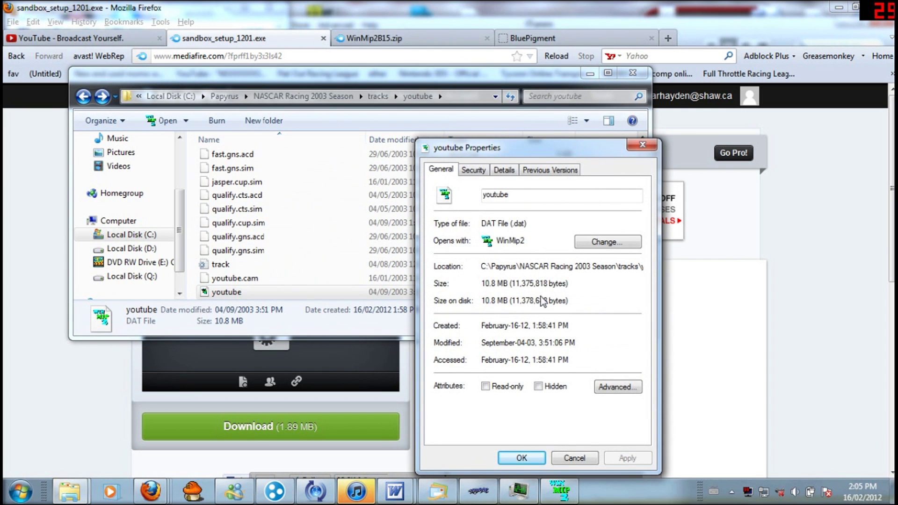
click(651, 147)
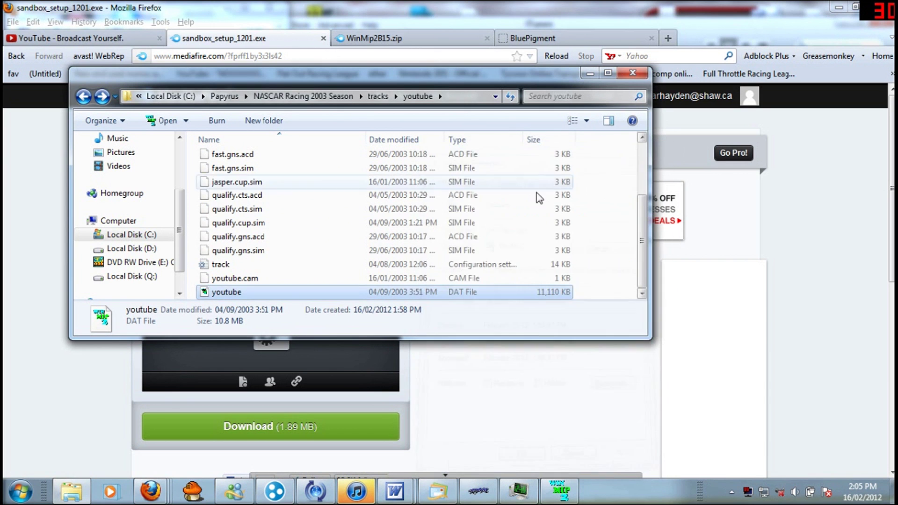
scroll(378, 257, up, 2)
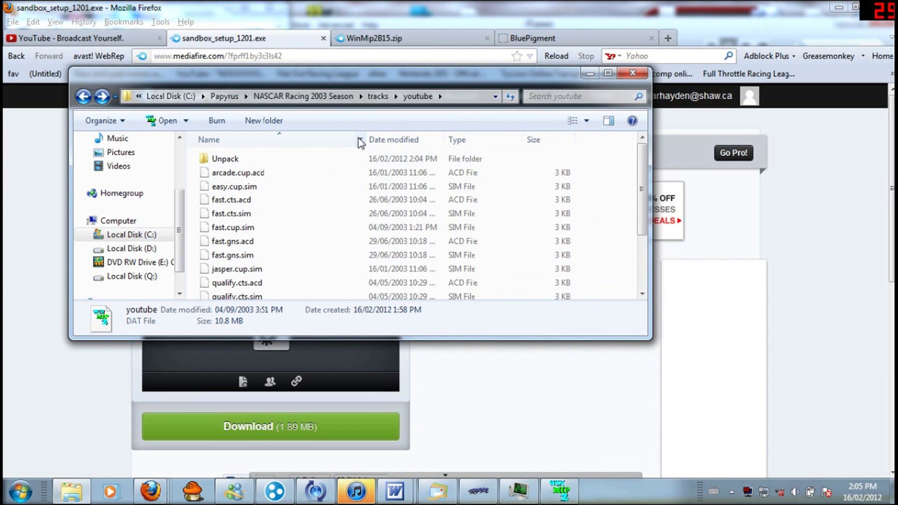
- Review the extracted MIP and 3DO files inside the Unpack folder and return to the youtube track folder
scroll(375, 206, down, 2)
scroll(376, 209, up, 2)
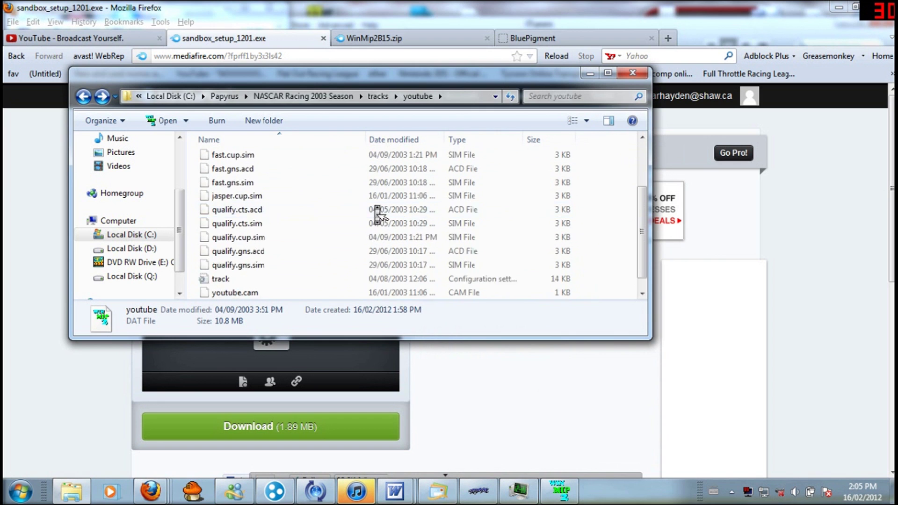
scroll(378, 210, up, 1)
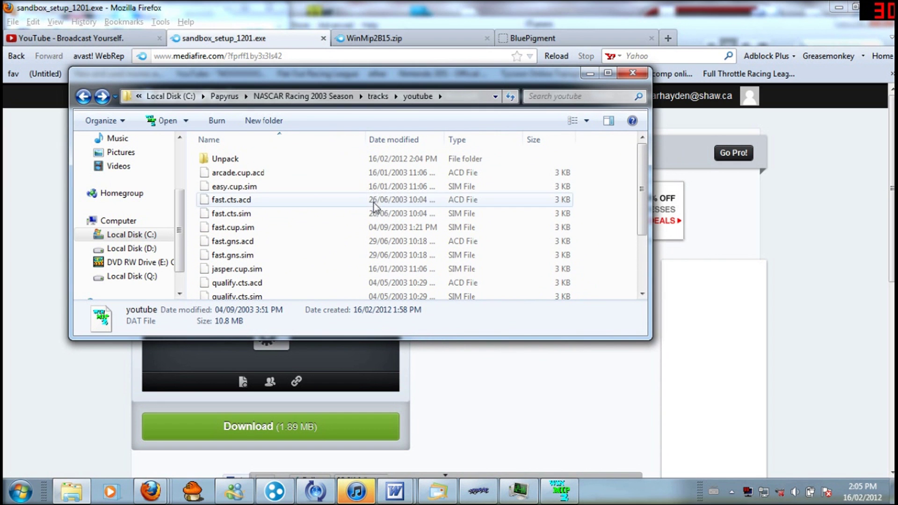
mouse_move(337, 162)
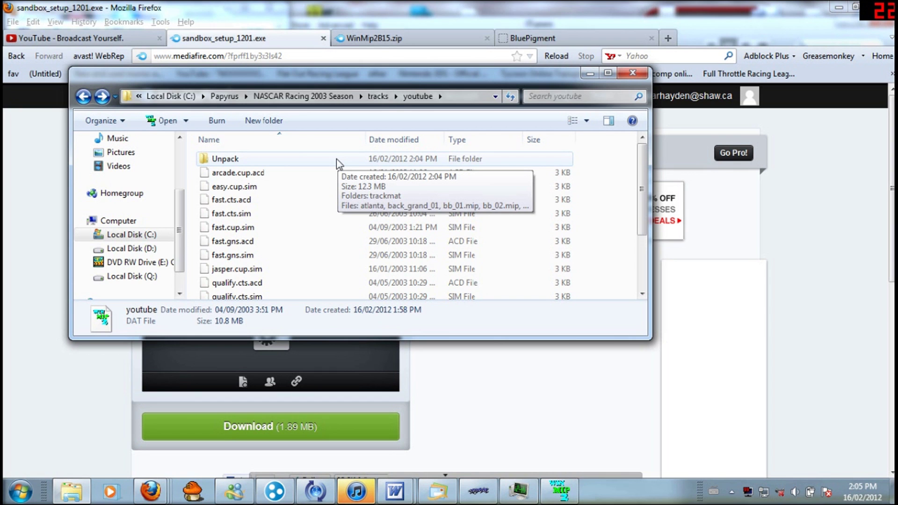
click(336, 159)
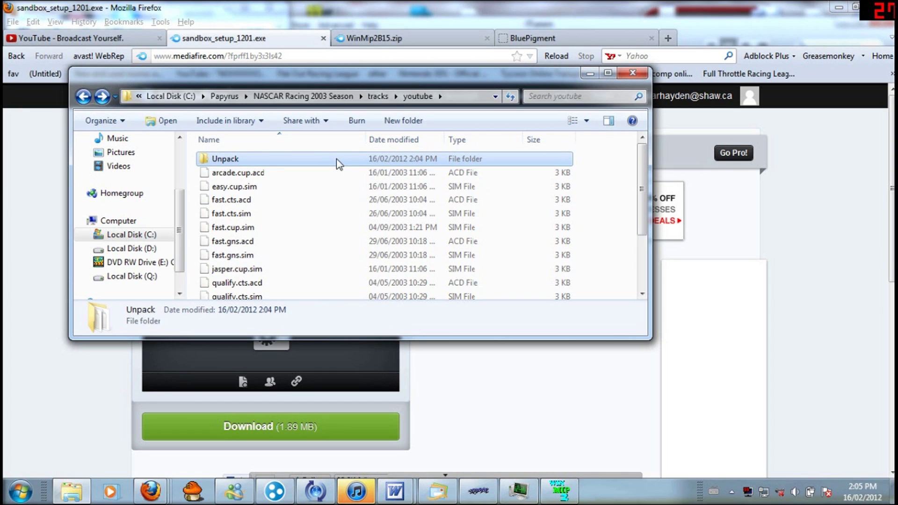
key(F2)
double_click(335, 160)
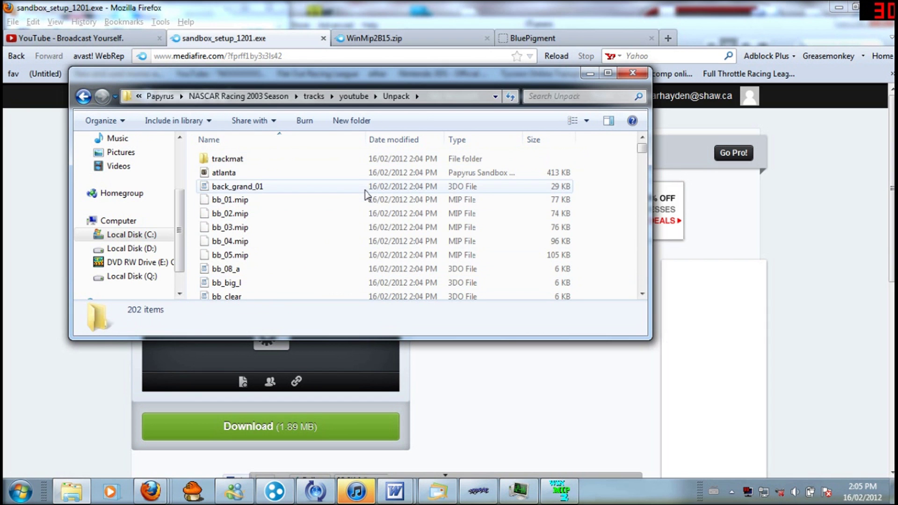
scroll(365, 190, down, 15)
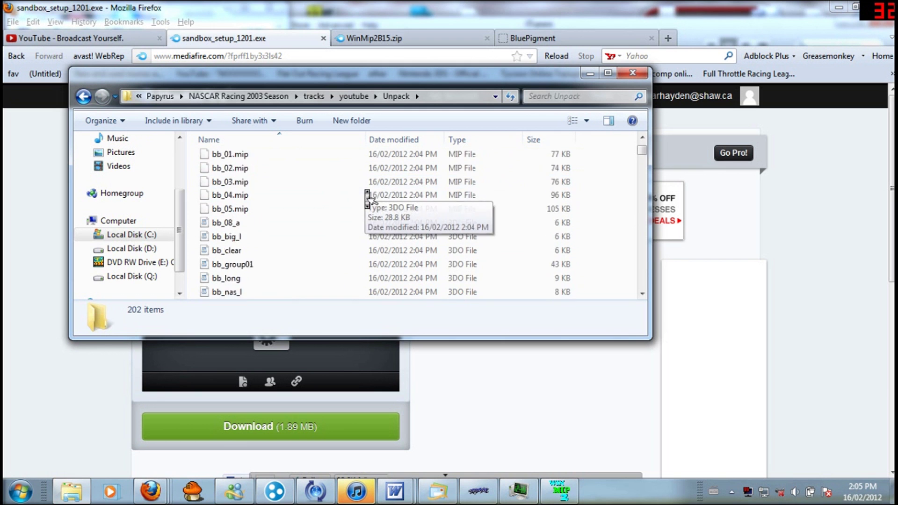
scroll(367, 197, up, 13)
scroll(368, 199, up, 3)
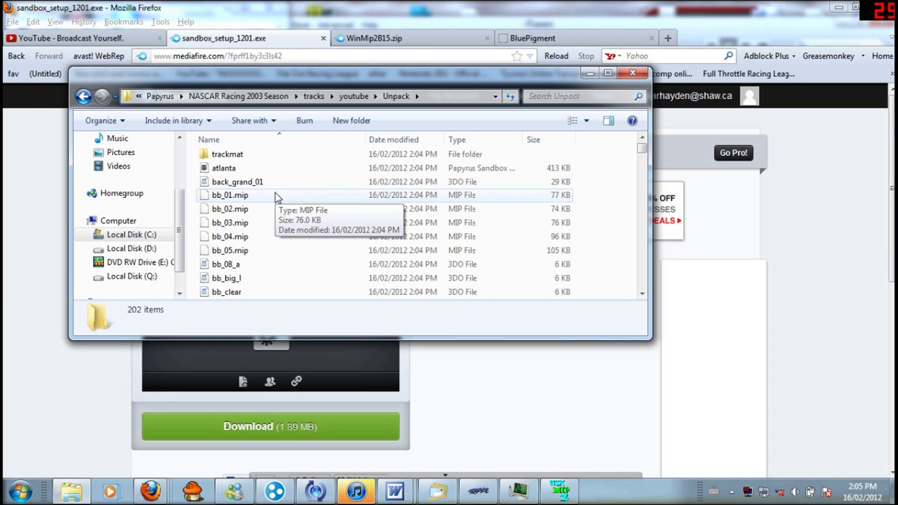
scroll(273, 207, down, 6)
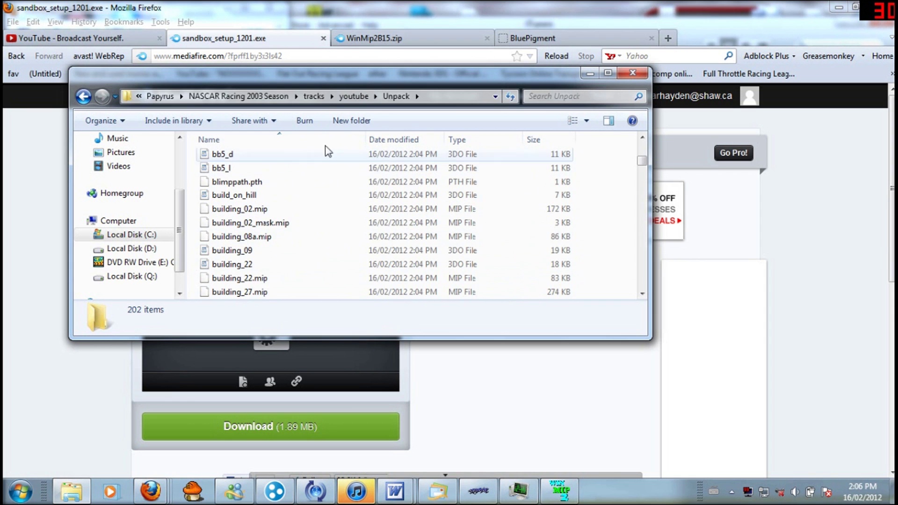
click(353, 97)
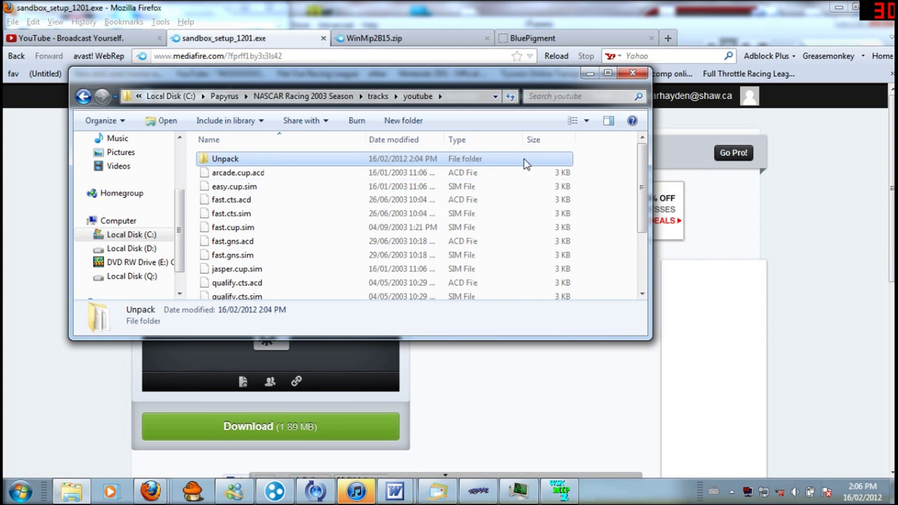
- Rename the atlanta Sandbox track file in the youtube track's Unpack folder to youtube
double_click(296, 162)
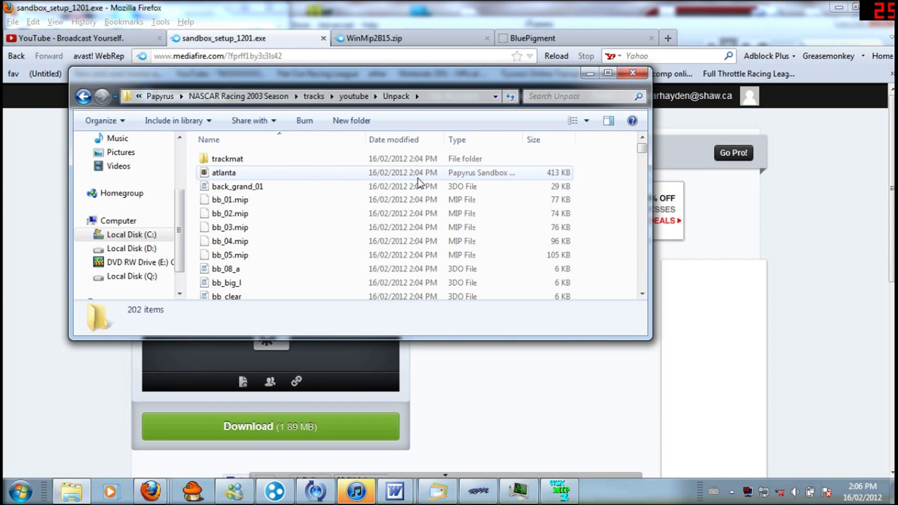
scroll(419, 182, down, 7)
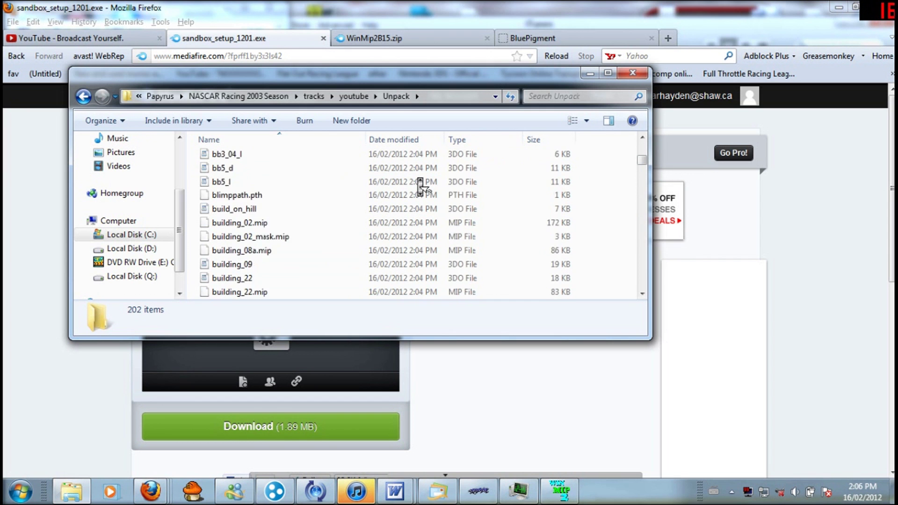
scroll(419, 185, up, 7)
scroll(419, 185, down, 8)
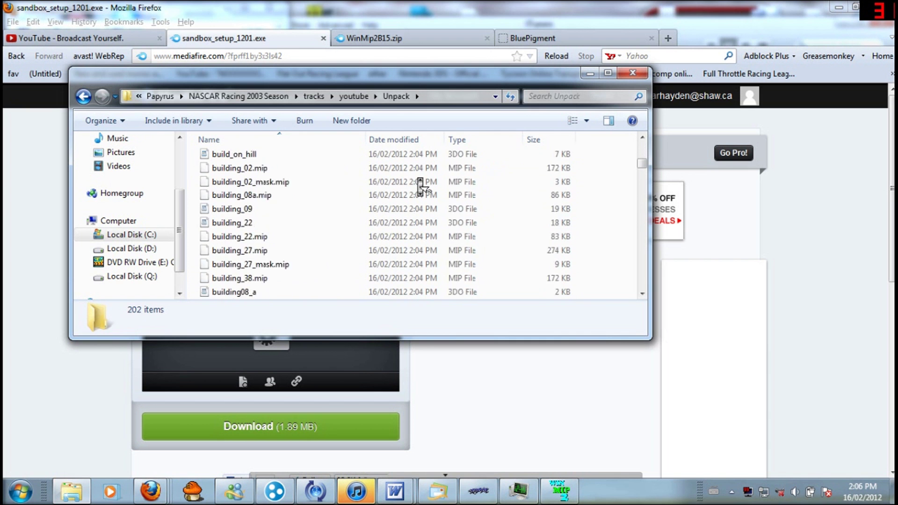
scroll(420, 185, up, 4)
scroll(421, 184, up, 5)
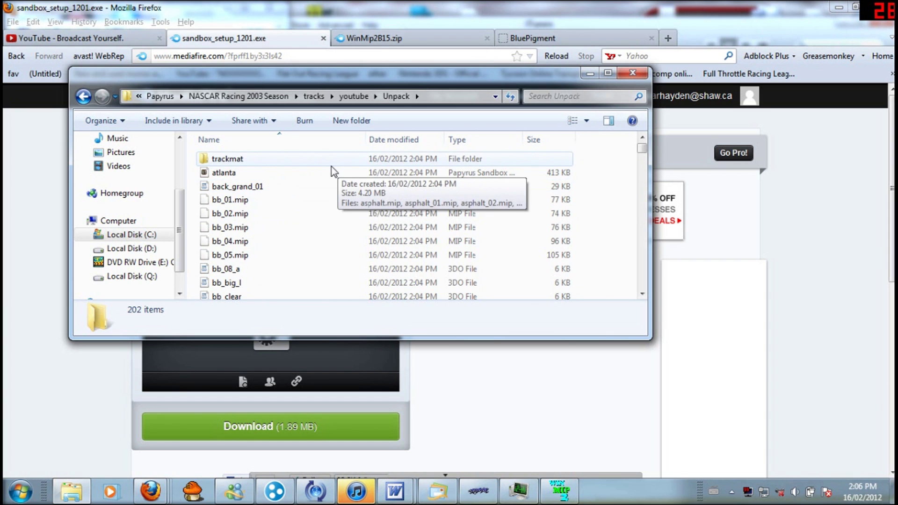
right_click(305, 178)
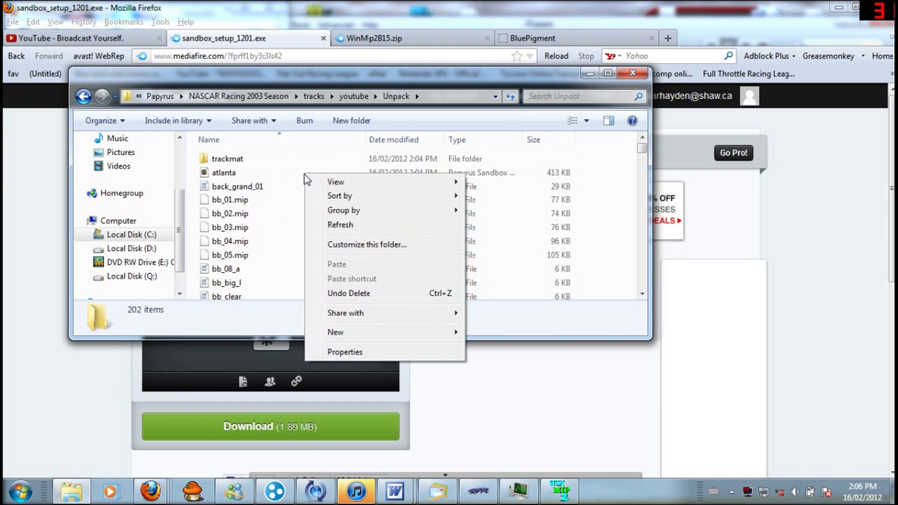
click(294, 178)
click(293, 178)
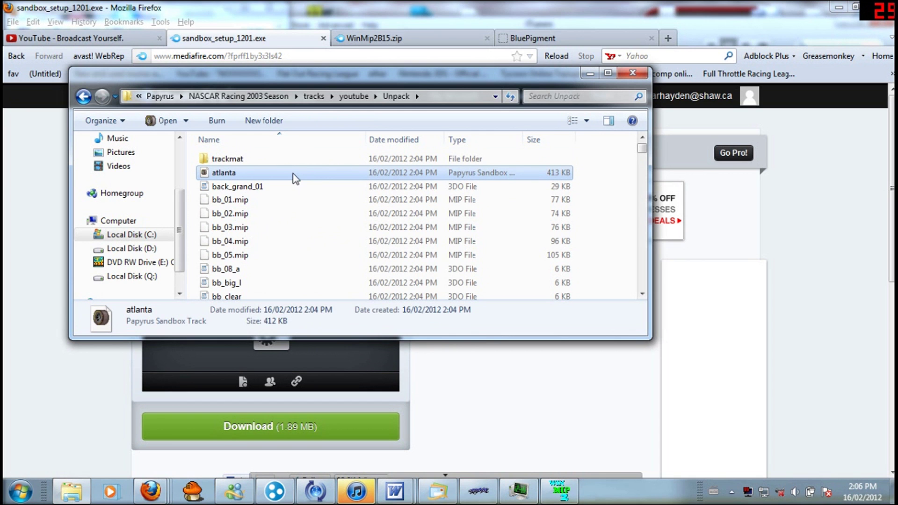
right_click(255, 176)
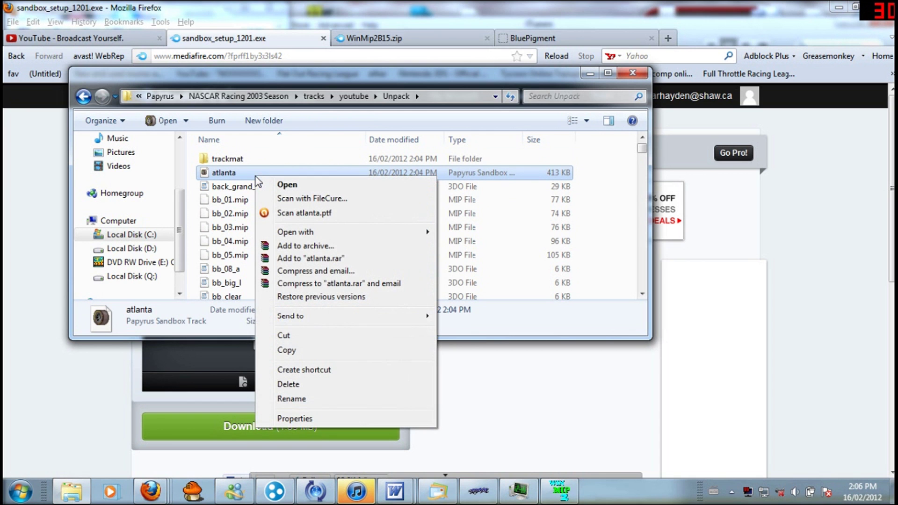
click(296, 399)
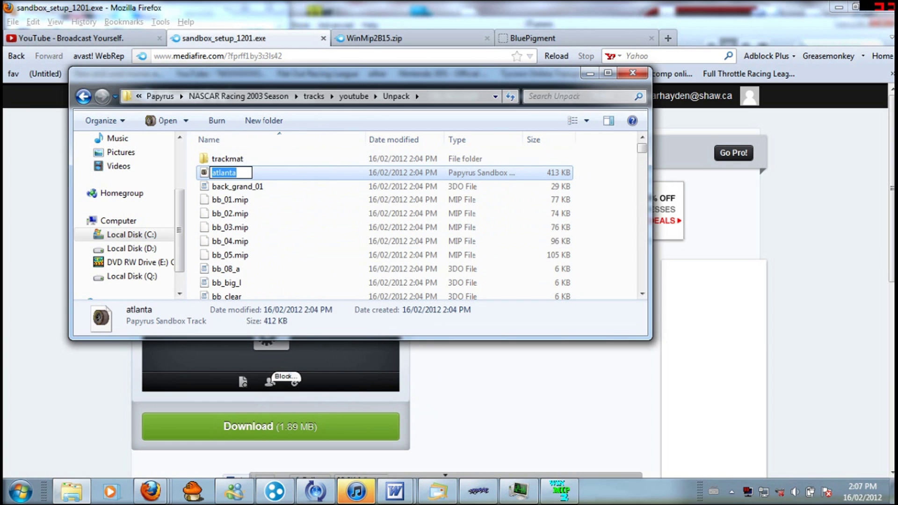
text(youtube)
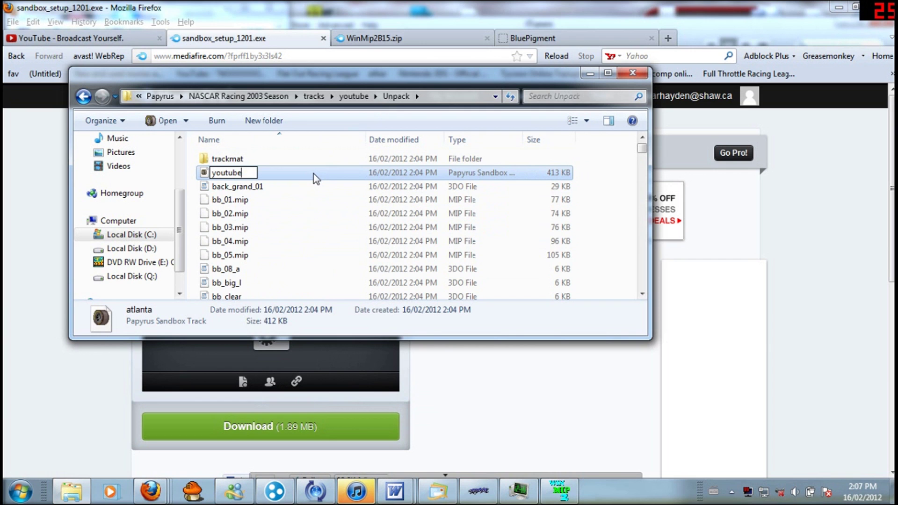
key(Return)
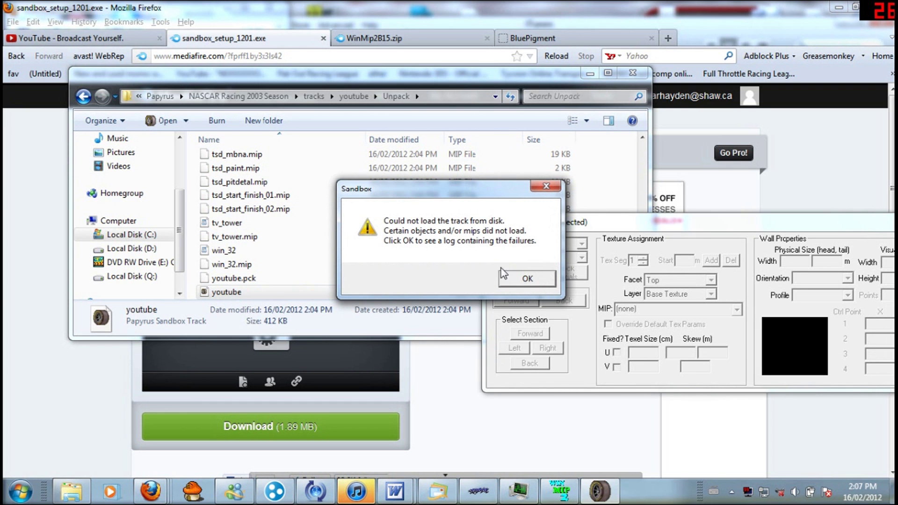
- Review the failed files in Sandbox's Track Load Errors log and close both the log and Sandbox
click(510, 281)
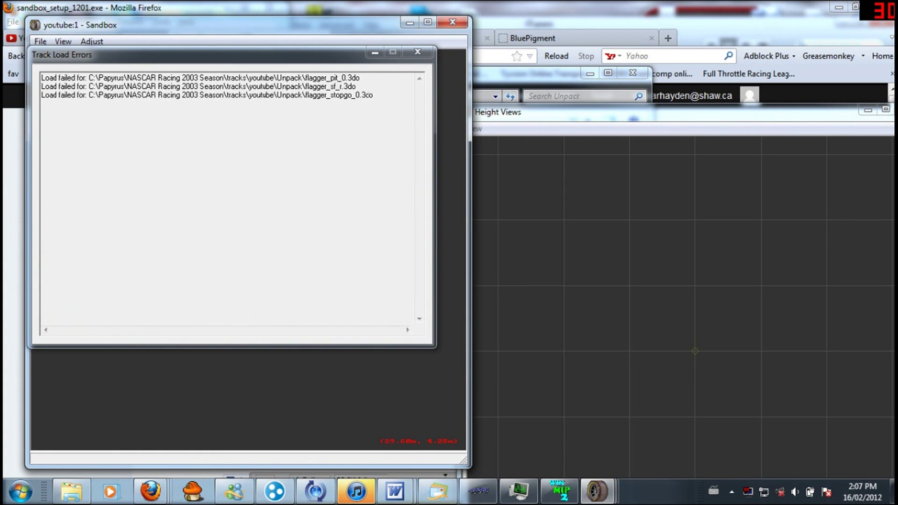
drag(372, 95, 41, 77)
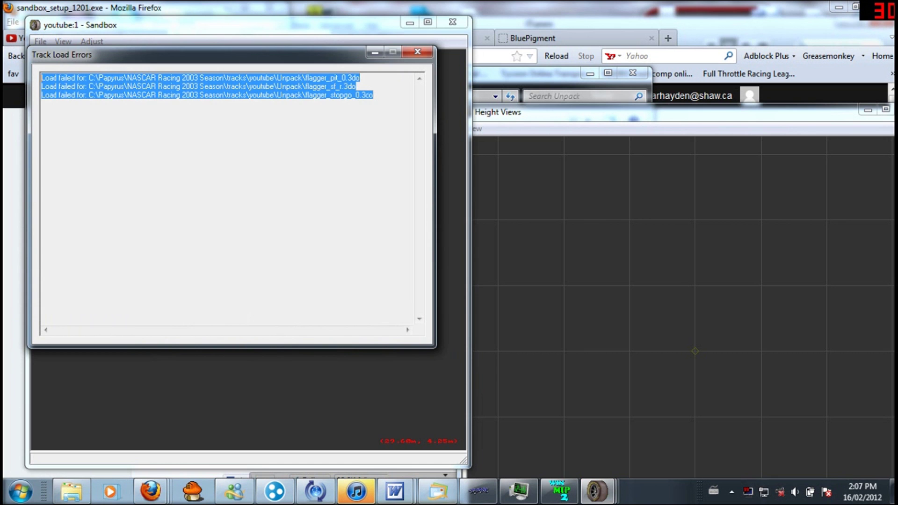
click(41, 103)
click(417, 52)
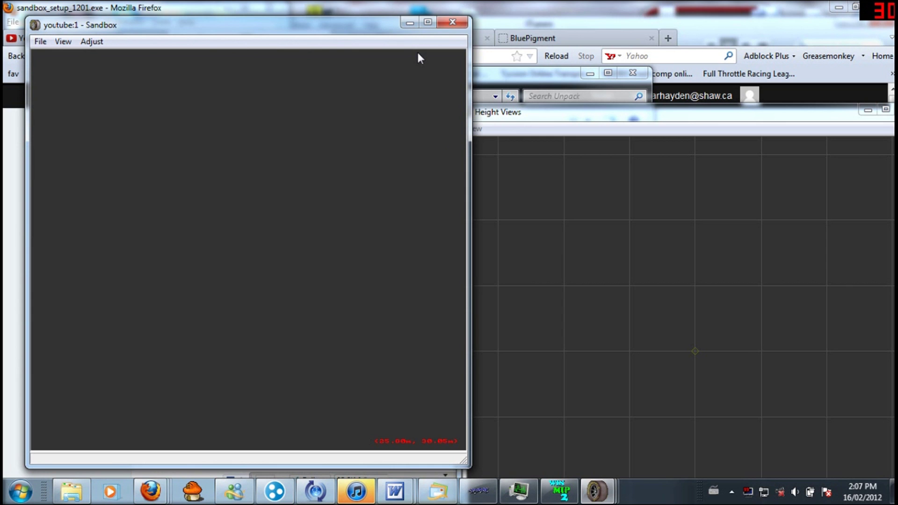
click(447, 24)
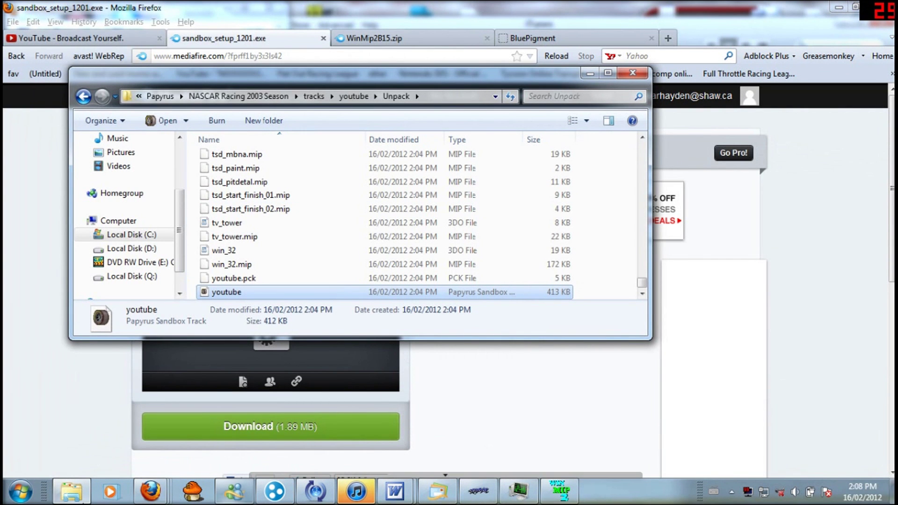
- Switch to WinMip 2 and unpack the shared DAT file from the shared folder in tracks
click(561, 490)
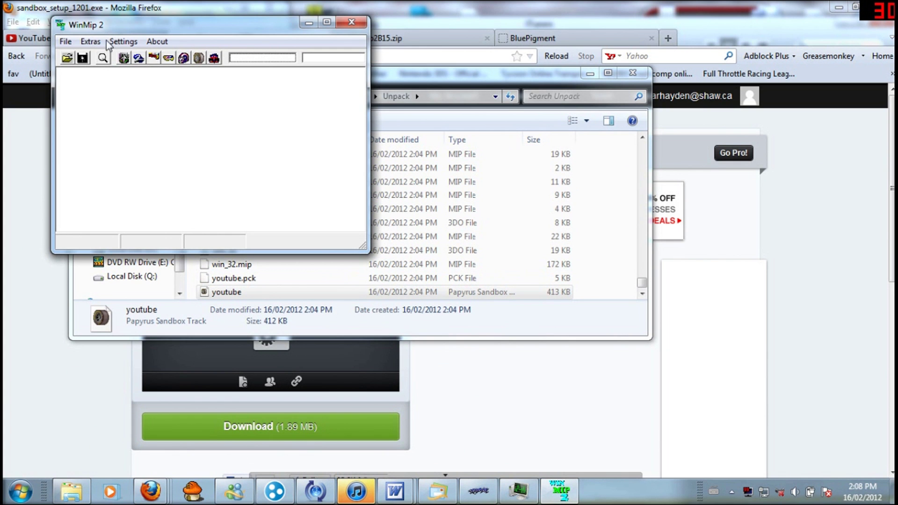
click(90, 41)
click(103, 57)
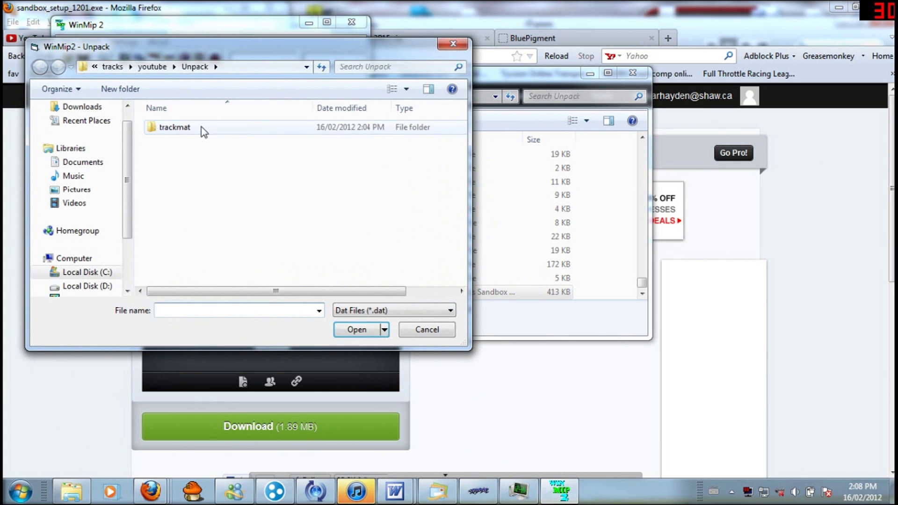
click(113, 67)
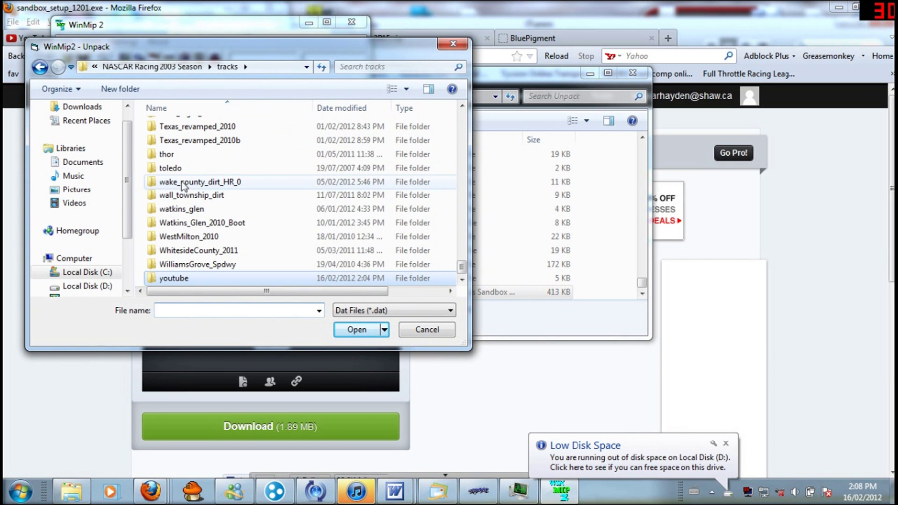
click(196, 209)
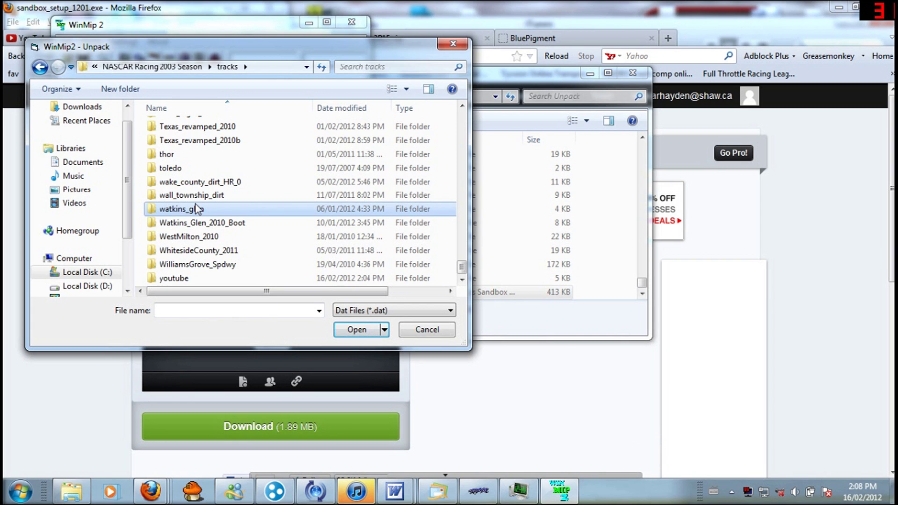
key(s)
key(h)
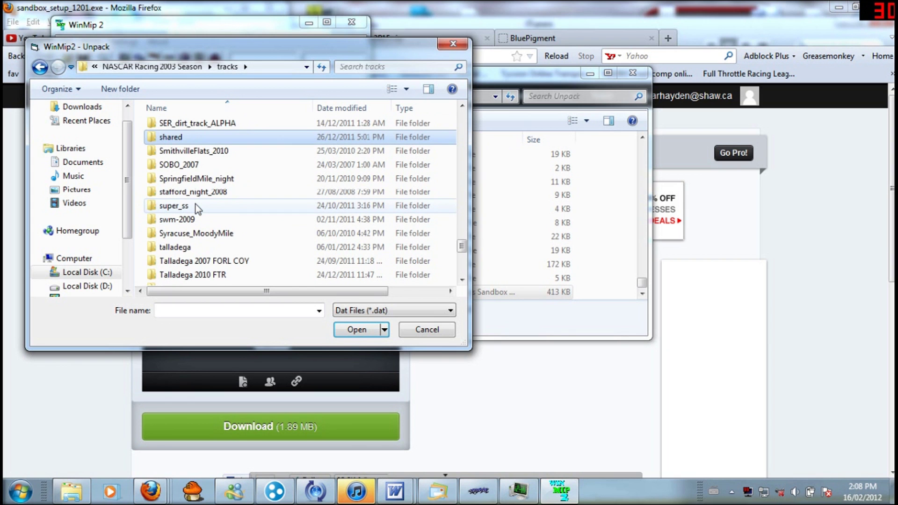
double_click(190, 138)
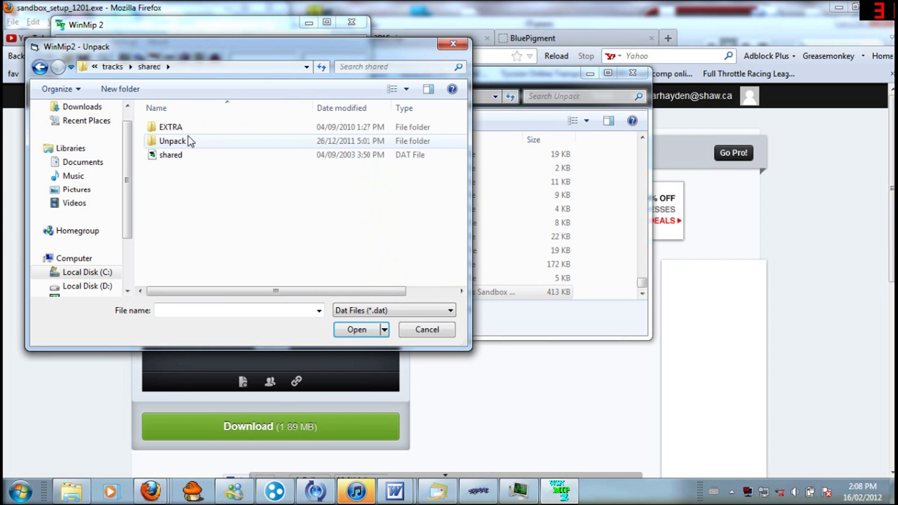
double_click(176, 158)
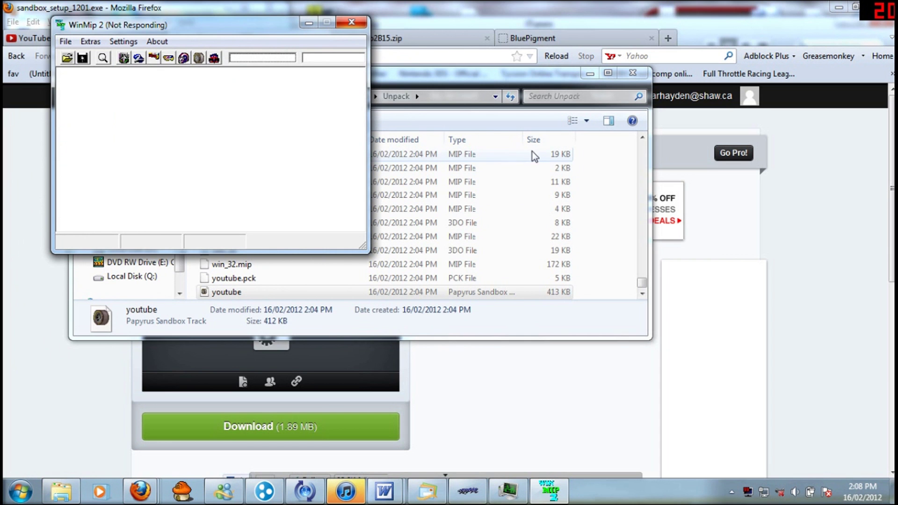
- Switch to Windows Explorer and open the Unpack folder inside the shared folder in tracks
click(610, 186)
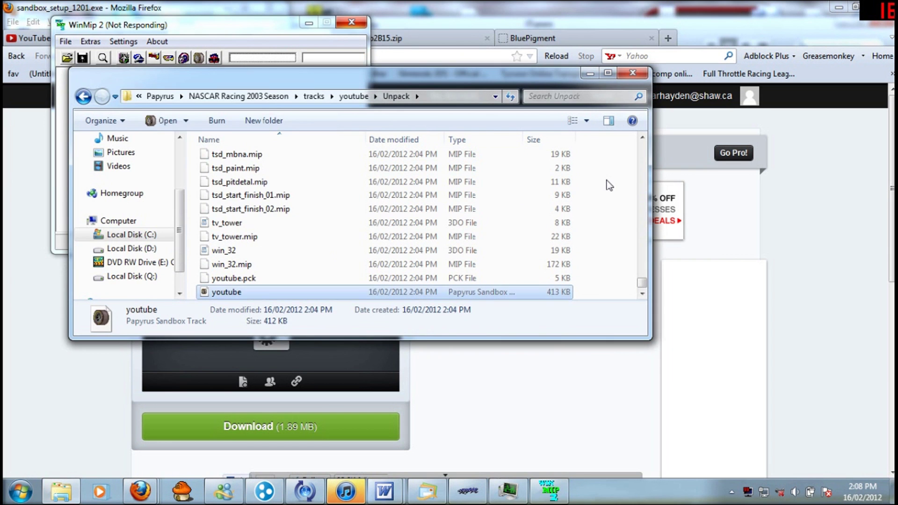
click(311, 97)
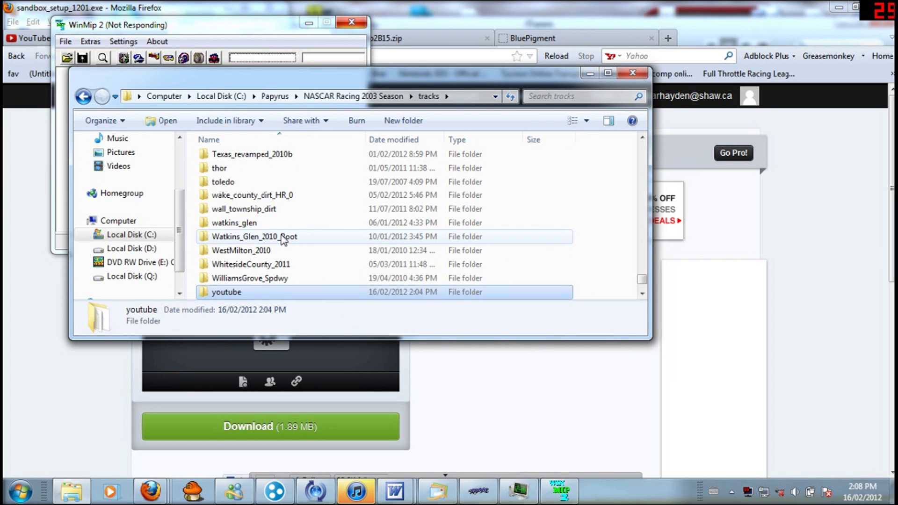
scroll(282, 240, up, 20)
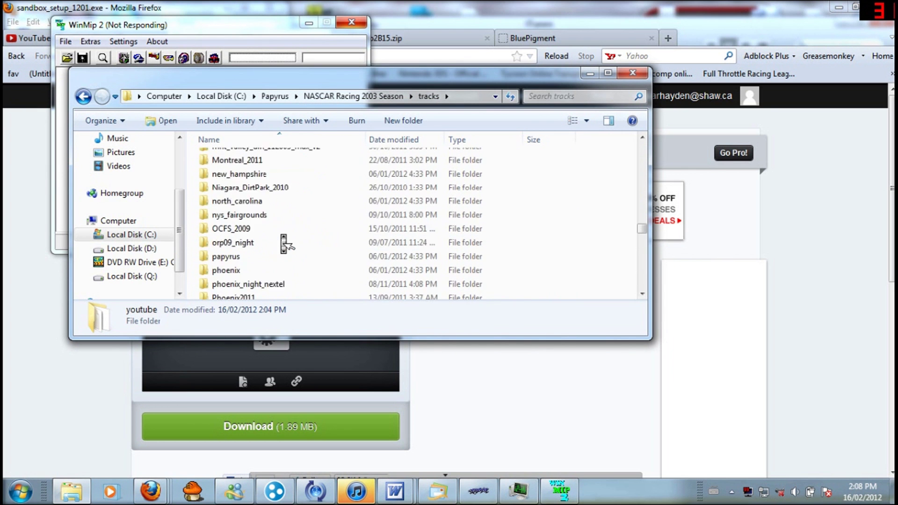
scroll(284, 243, up, 10)
click(282, 238)
text(sh)
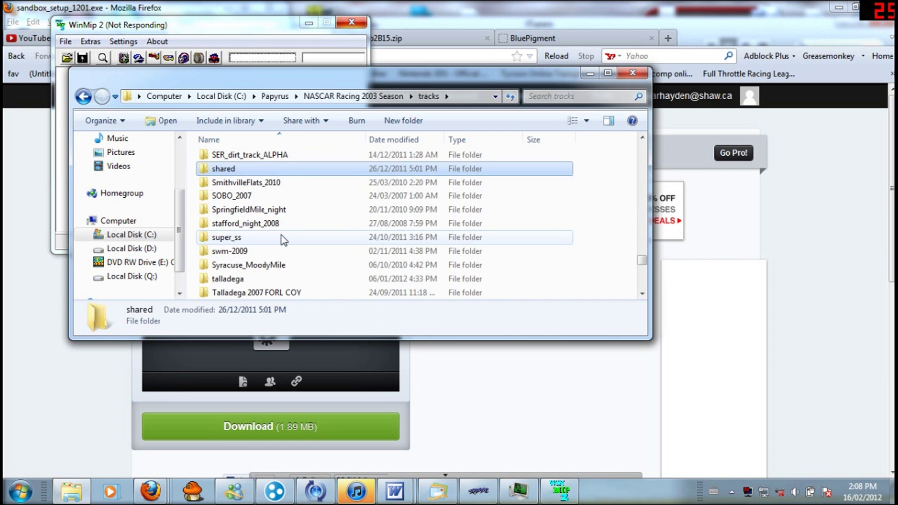
key(Return)
click(227, 173)
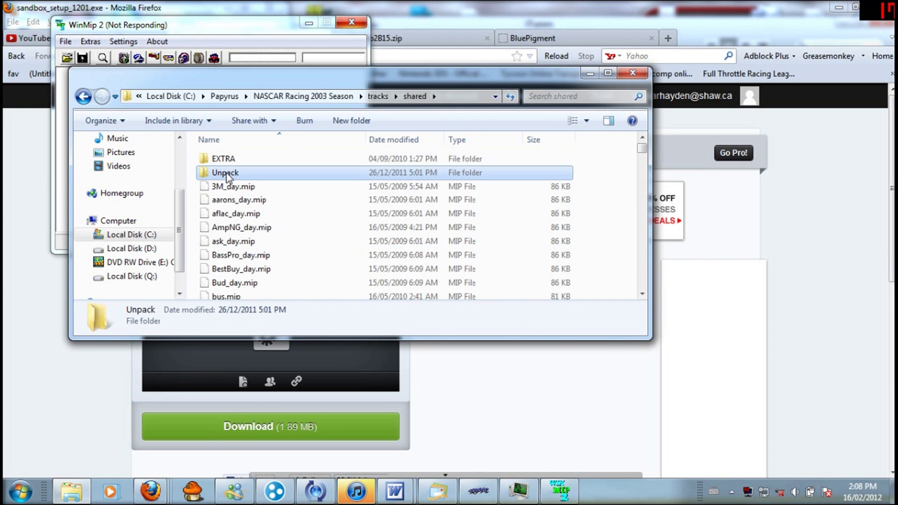
double_click(226, 173)
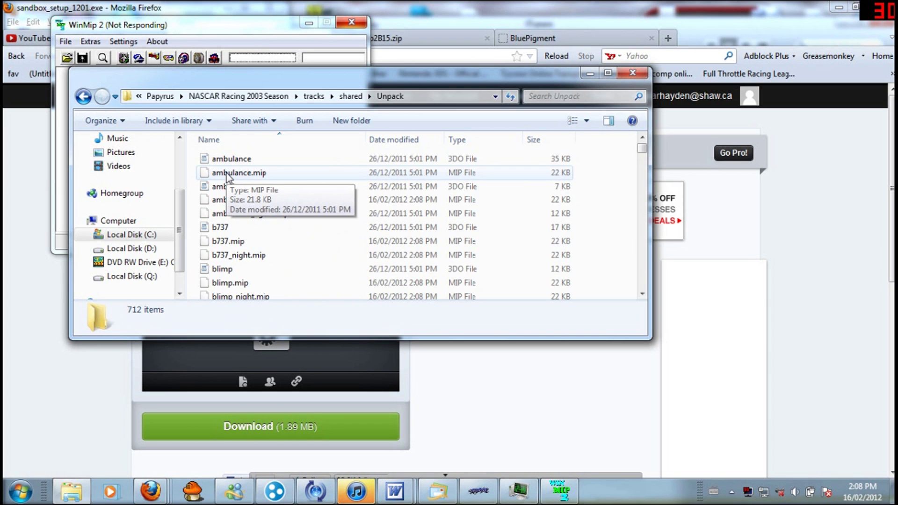
- Copy all the extracted files in the shared track's Unpack folder
click(237, 160)
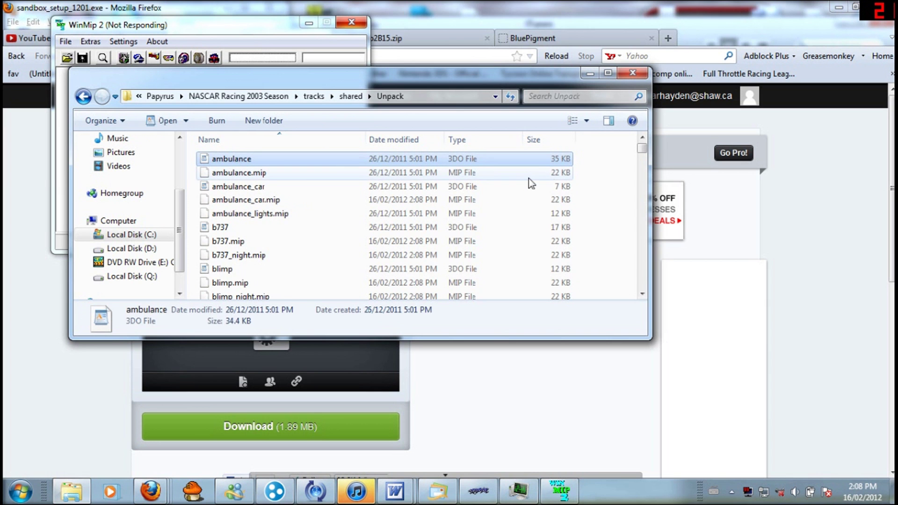
drag(642, 149, 626, 285)
drag(626, 350, 639, 326)
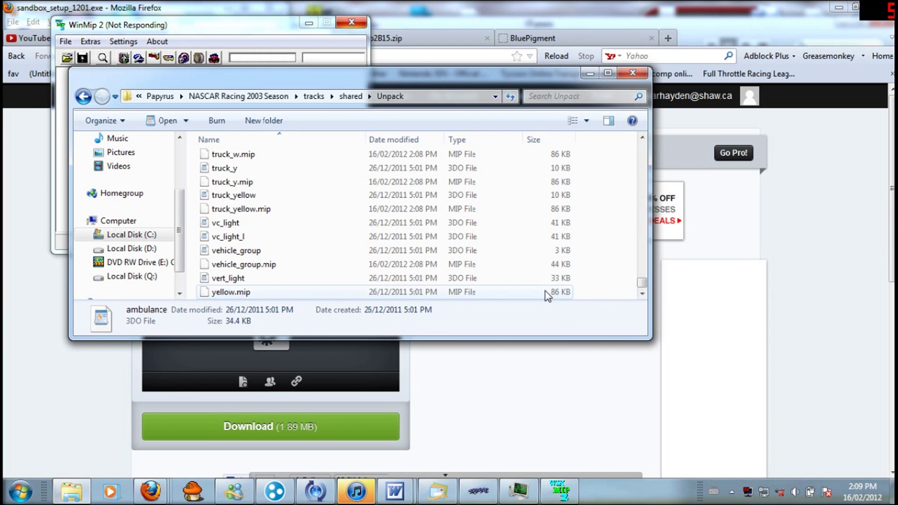
key(ctrl+a)
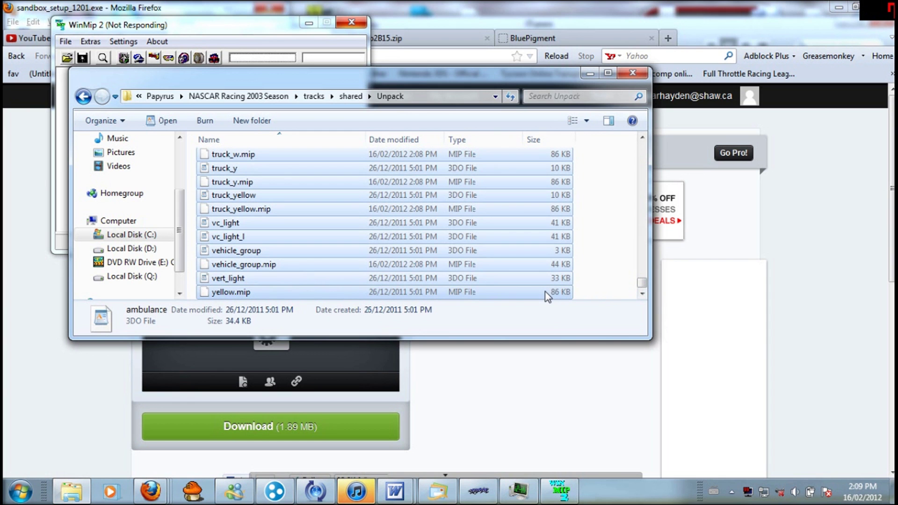
right_click(403, 213)
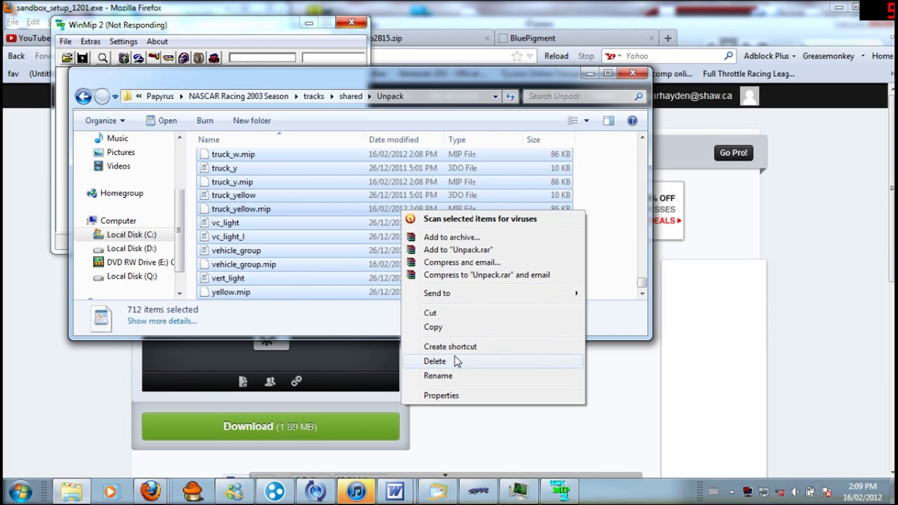
click(432, 327)
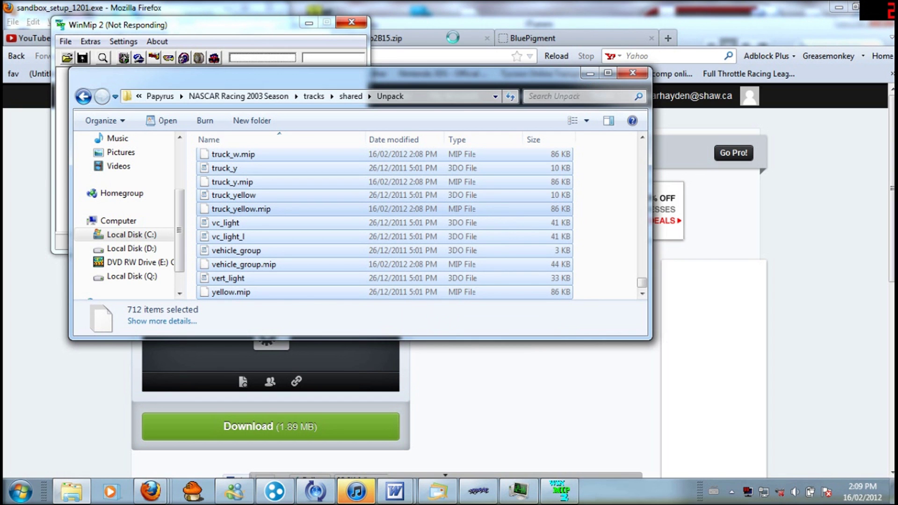
- Force the unresponsive WinMip 2 program to close
click(358, 24)
click(359, 25)
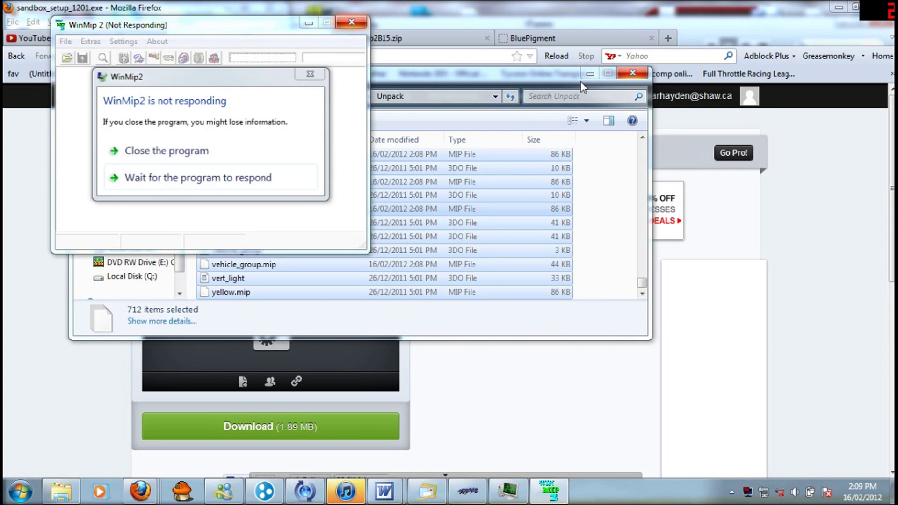
click(362, 27)
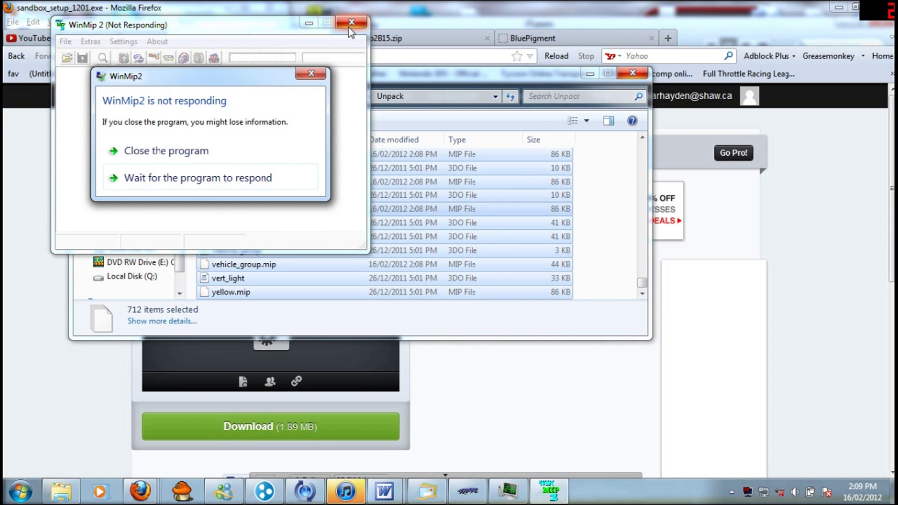
click(186, 152)
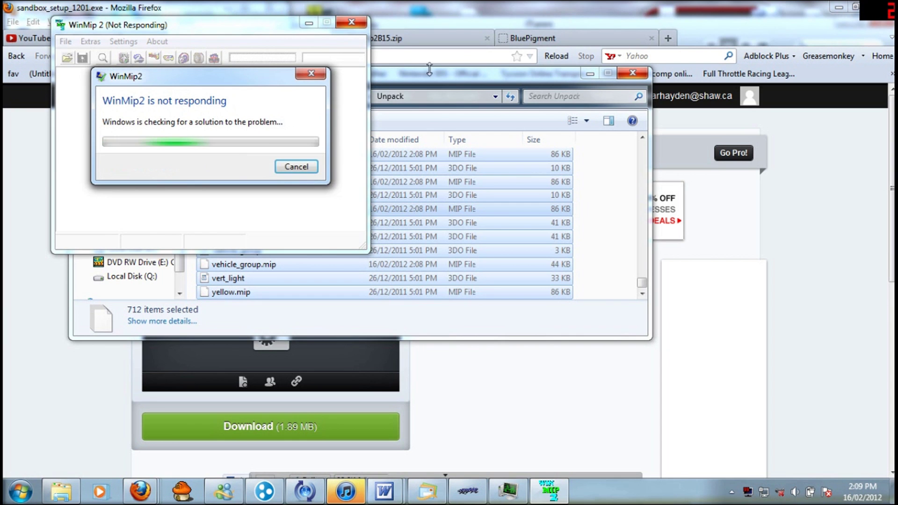
- Dismiss the WinMip 2 problem check and open the Unpack folder inside the youtube track folder in tracks
click(288, 167)
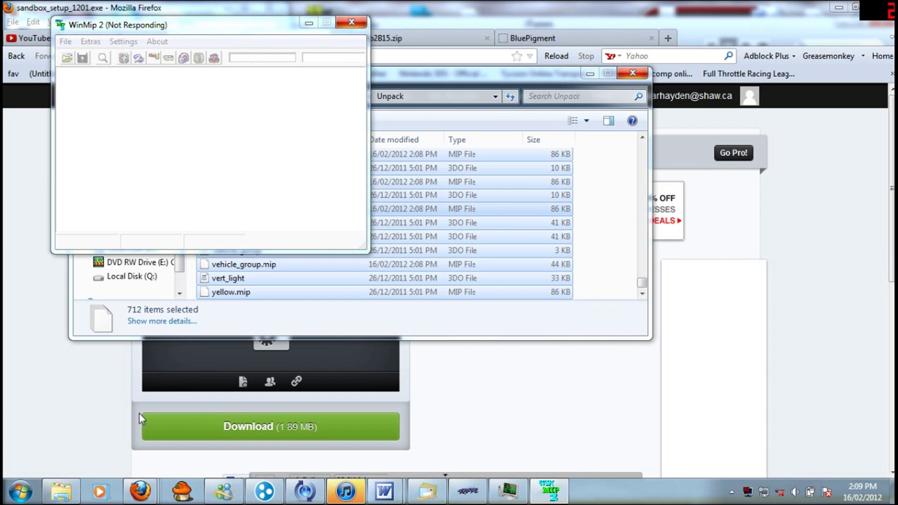
click(73, 499)
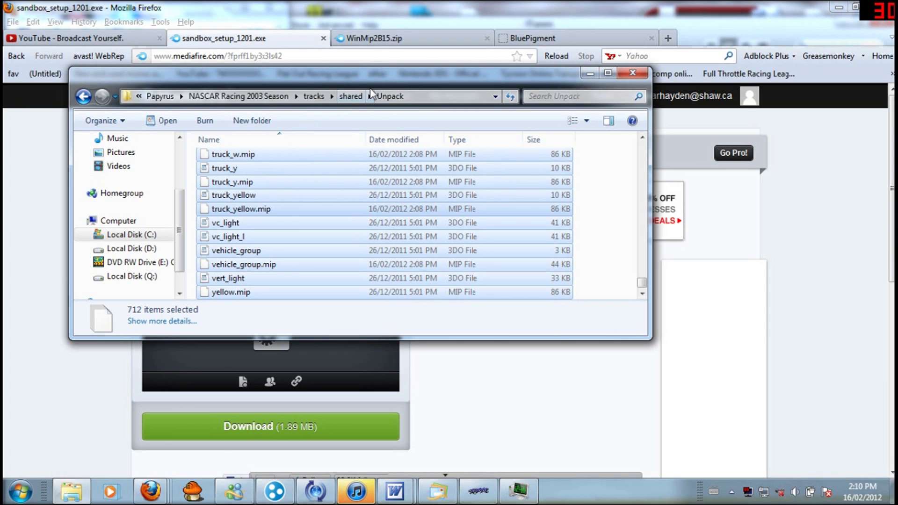
click(312, 96)
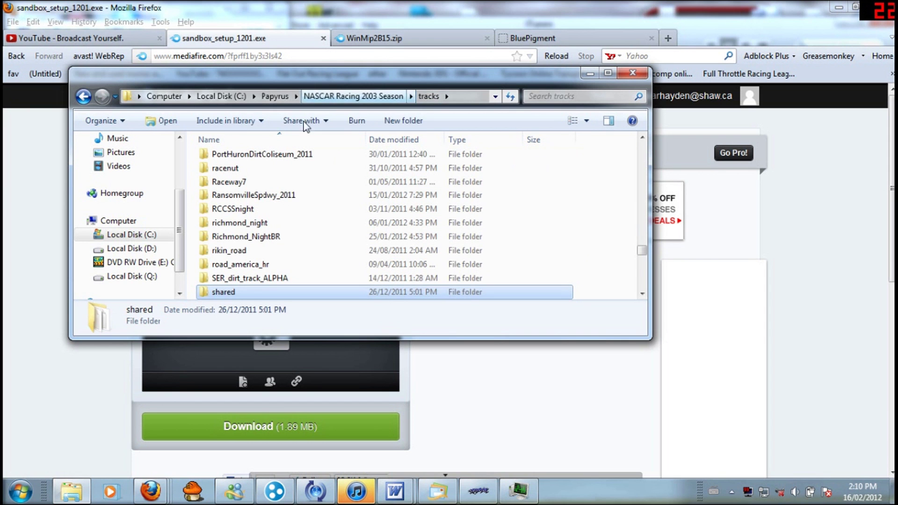
scroll(237, 255, down, 10)
click(237, 252)
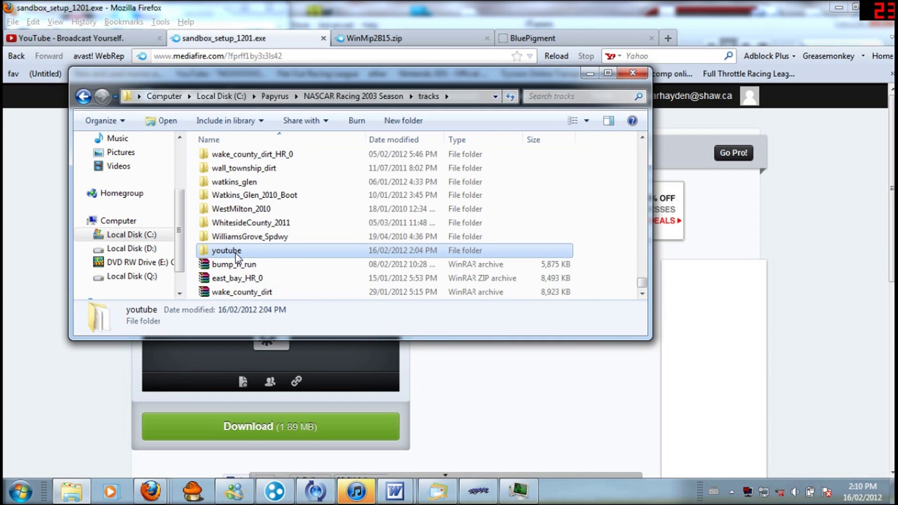
double_click(237, 255)
click(254, 161)
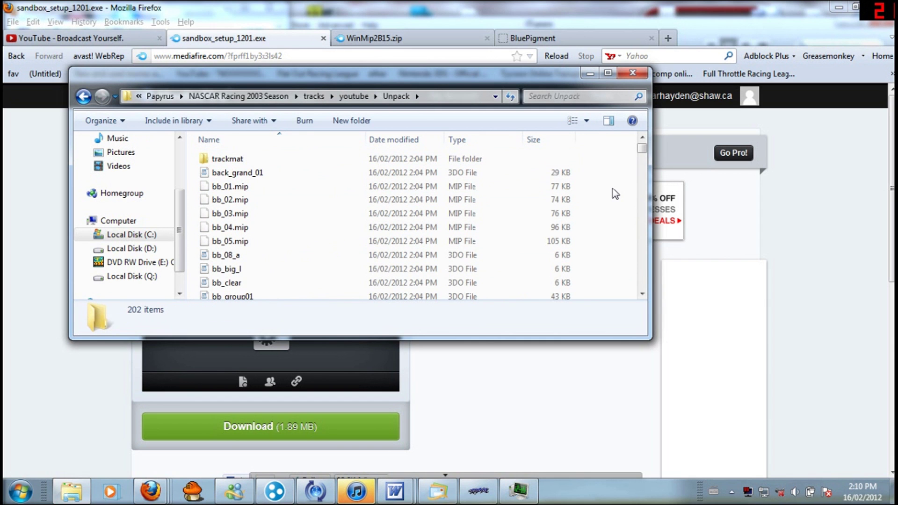
- Paste the copied shared files into the youtube track's Unpack folder, choosing Don't copy for all files with conflicting names
right_click(612, 191)
click(645, 282)
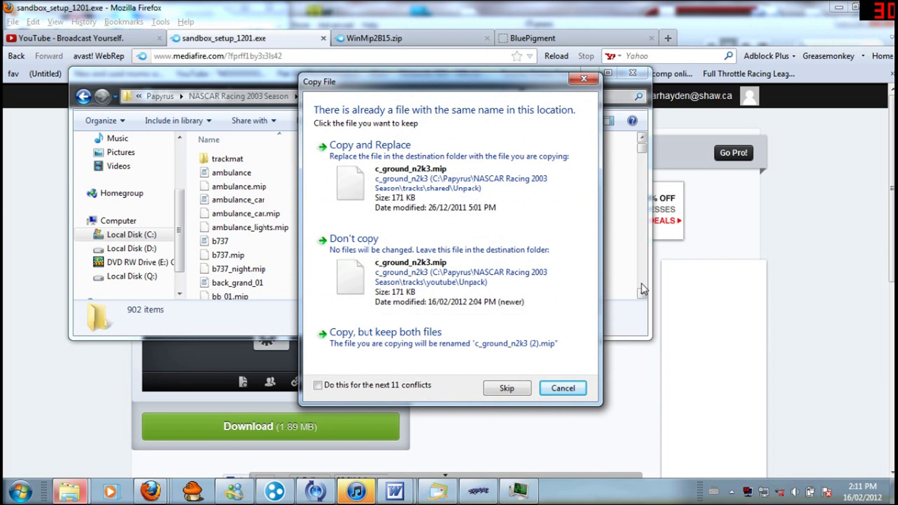
click(325, 382)
click(405, 269)
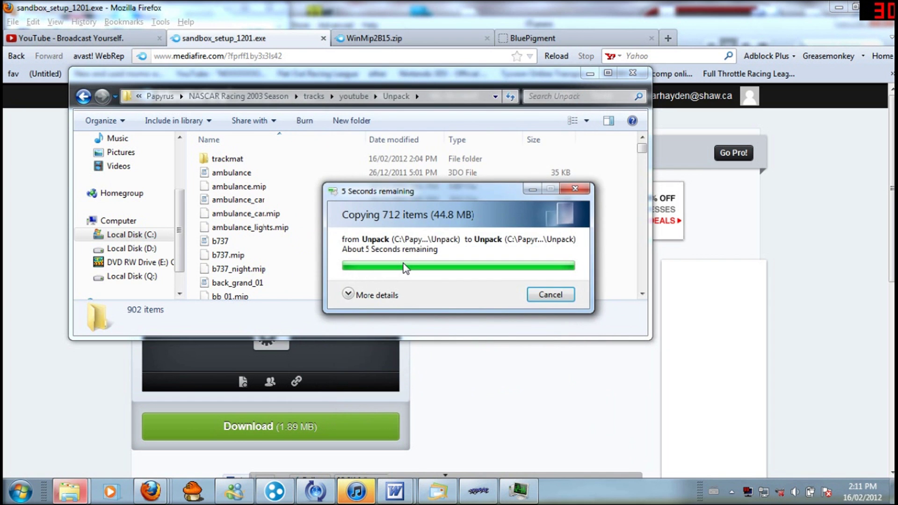
- Find the youtube Papyrus Sandbox Track file in the Unpack folder and open it in Sandbox
scroll(404, 269, up, 5)
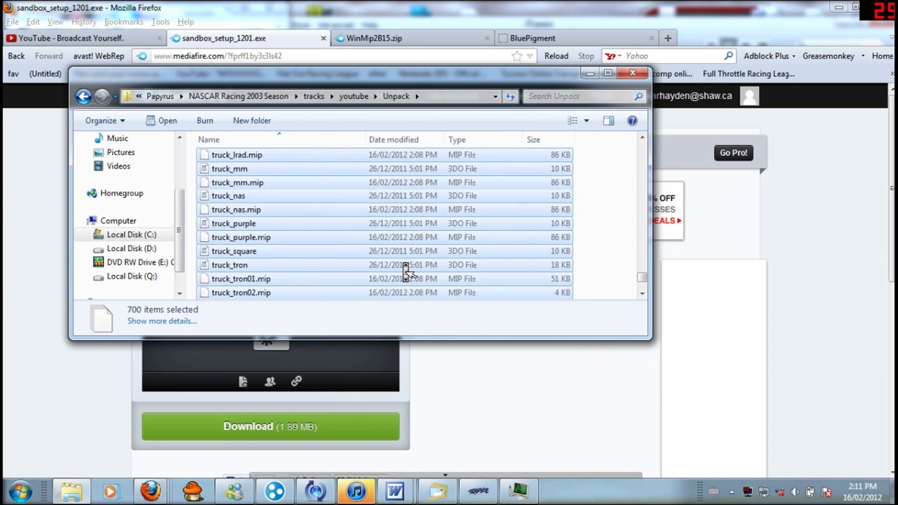
scroll(405, 269, up, 10)
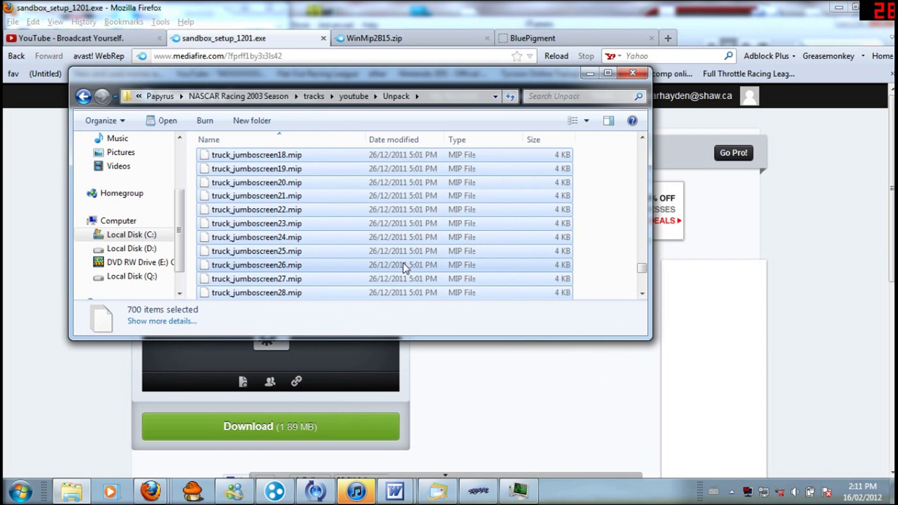
click(404, 269)
key(y)
key(o)
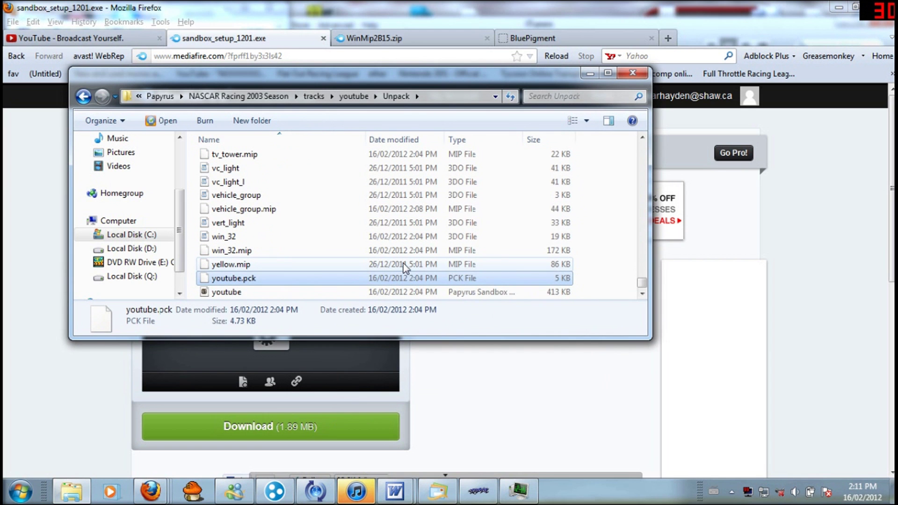
key(Down)
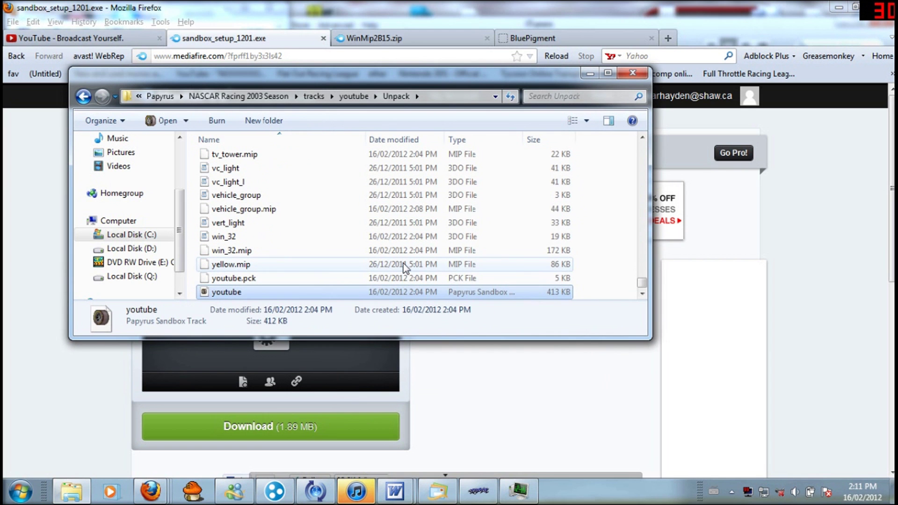
double_click(347, 294)
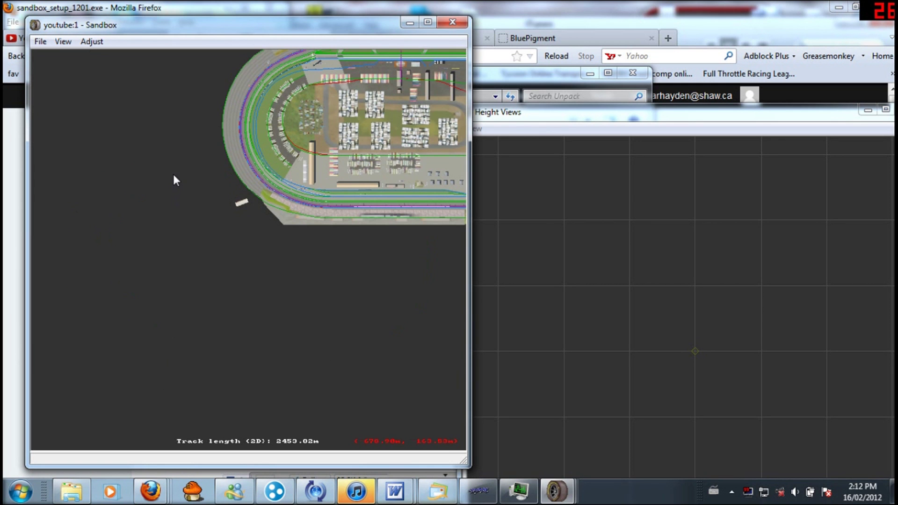
- Center the whole oval in the track view and switch Draw World Underneath off and on again
scroll(363, 124, down, 3)
scroll(314, 173, up, 2)
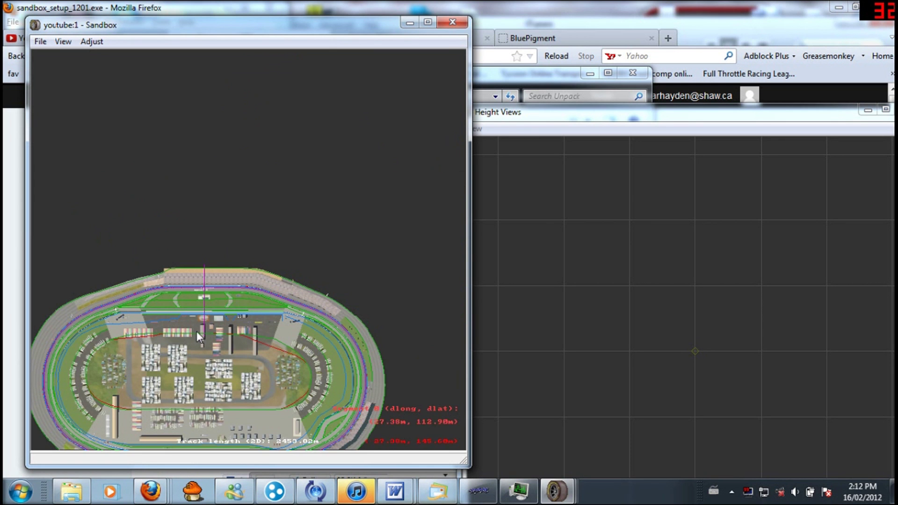
drag(196, 331, 245, 278)
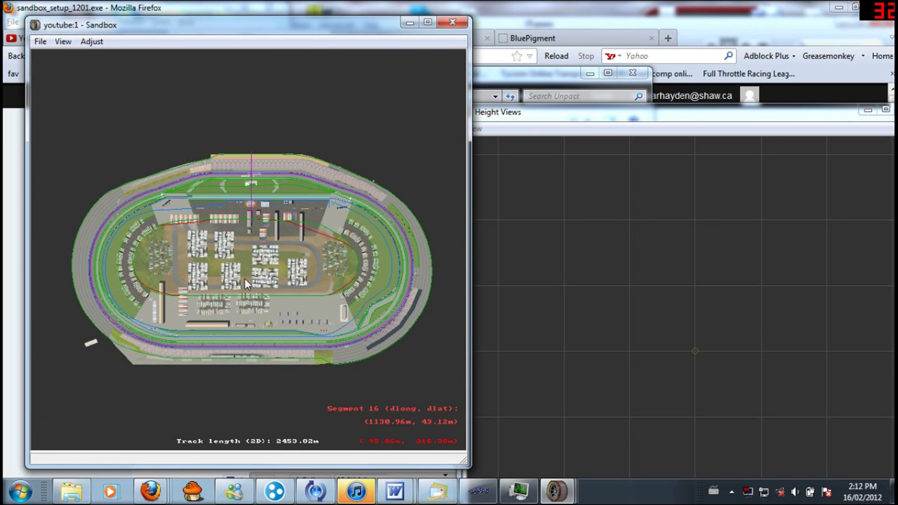
click(68, 41)
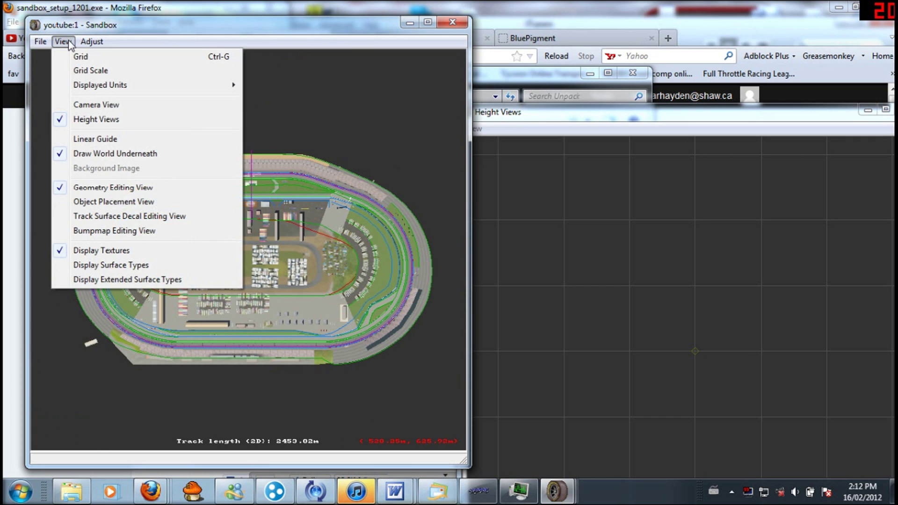
click(107, 155)
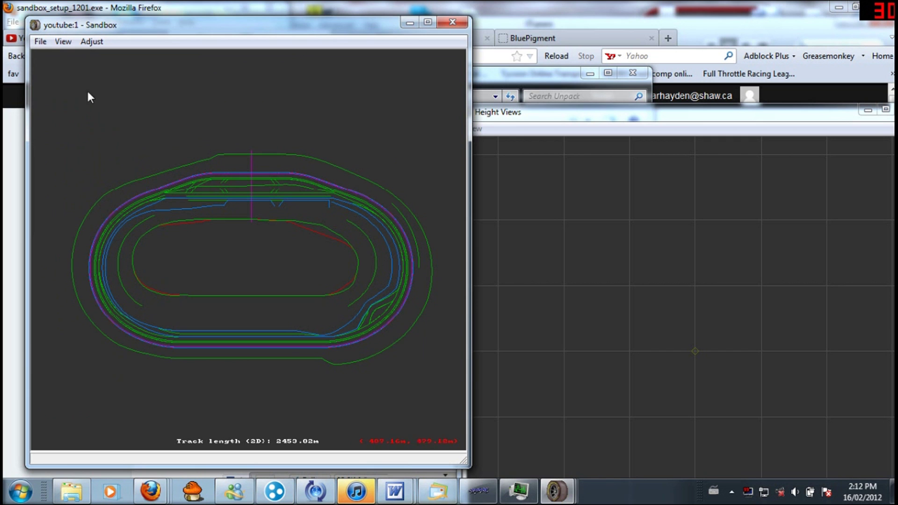
click(66, 41)
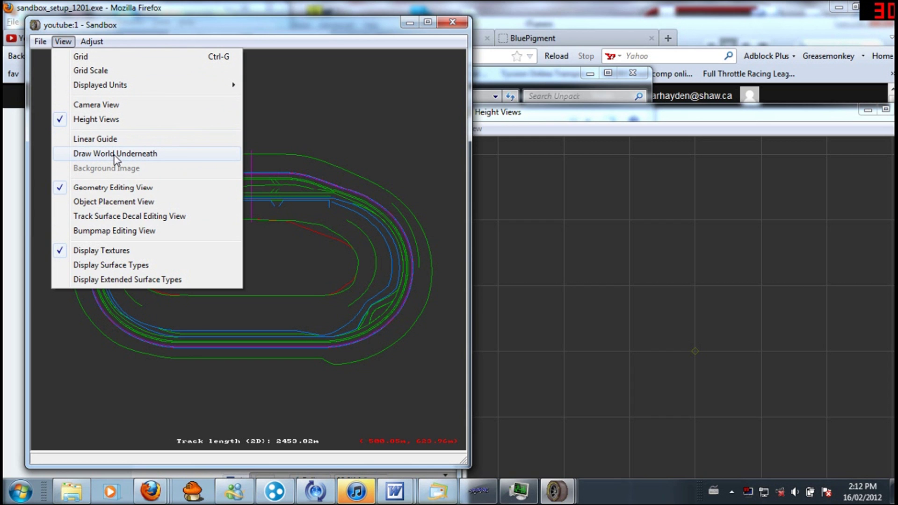
click(79, 156)
- Examine the placed objects in the infield and along the straight of the youtube track up close
click(63, 41)
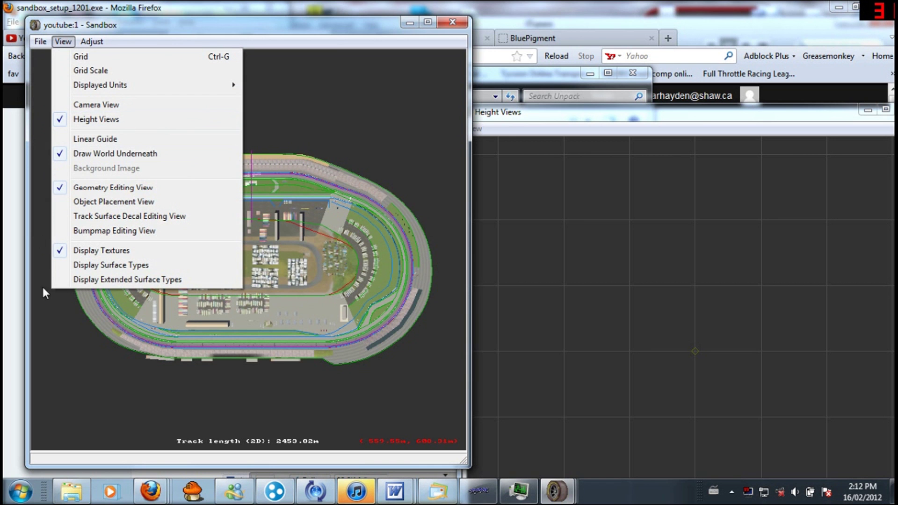
click(46, 346)
click(208, 318)
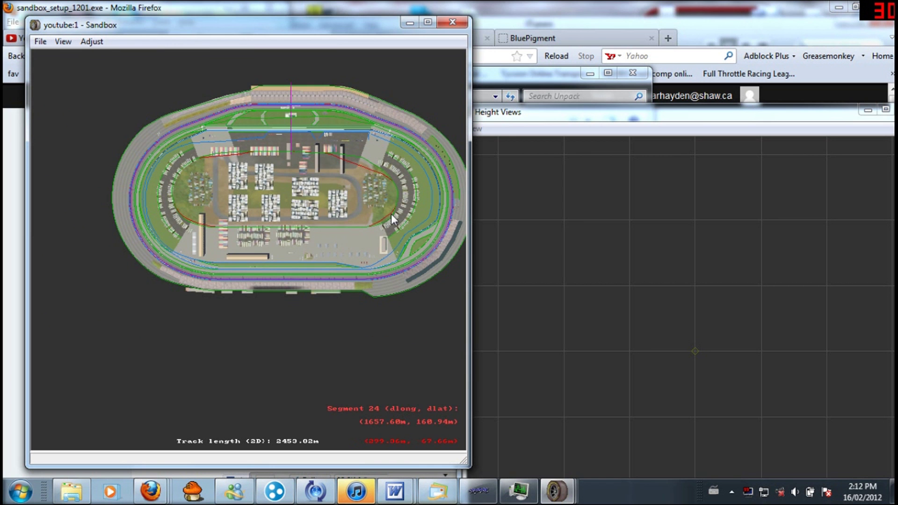
scroll(391, 215, up, 5)
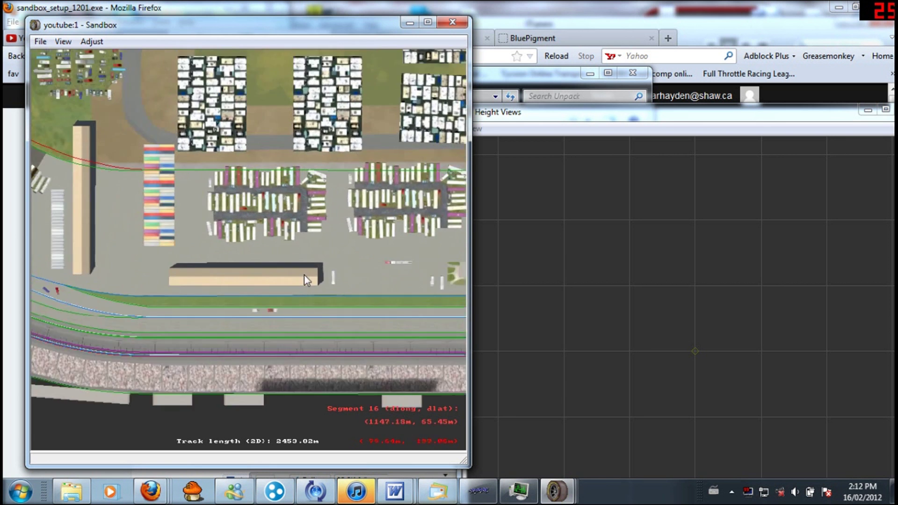
scroll(215, 345, up, 5)
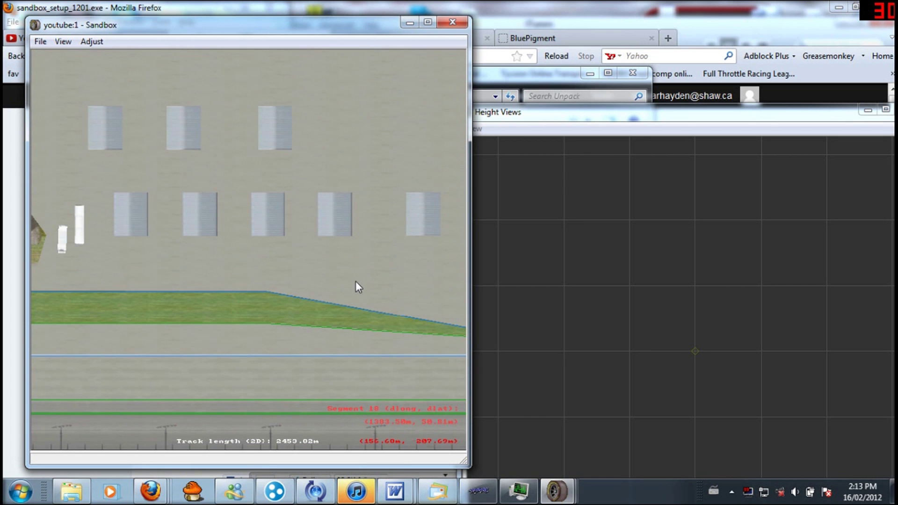
scroll(336, 292, down, 10)
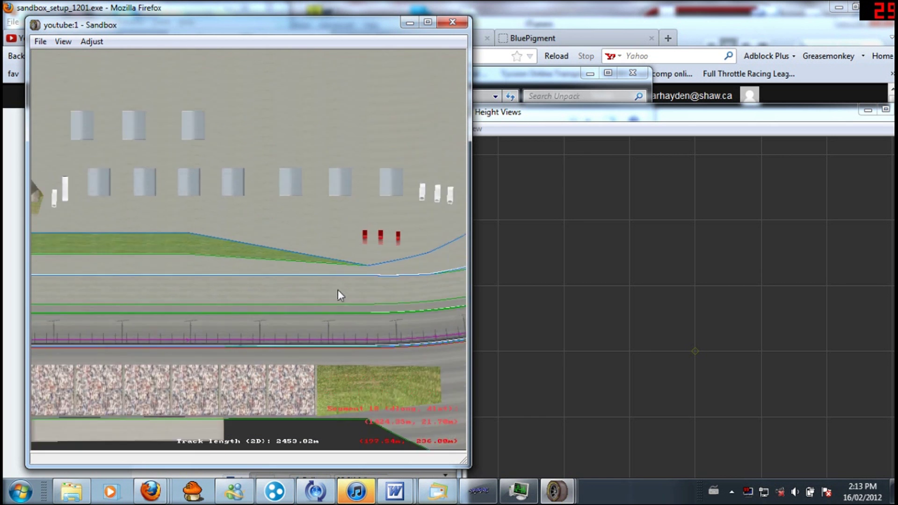